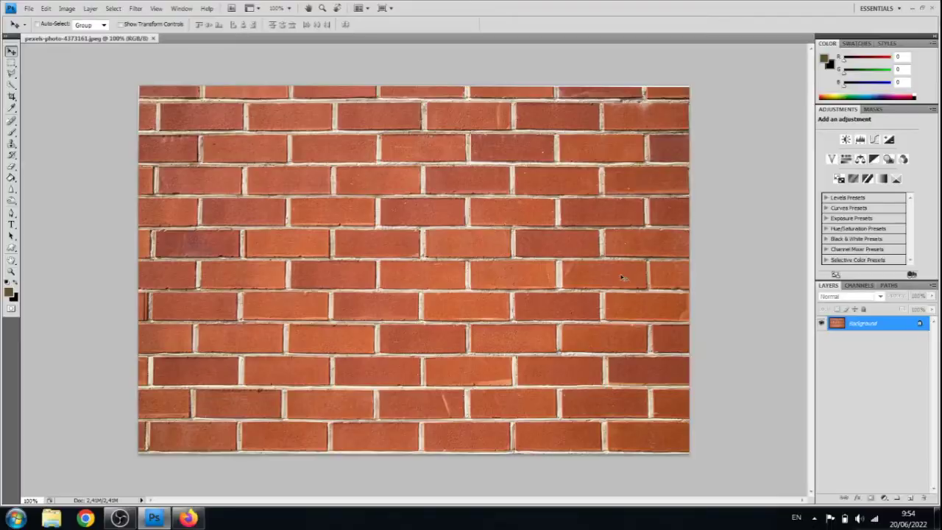
Convert the locked Background brick wall layer into an editable Layer 0
double_click(919, 326)
click(556, 166)
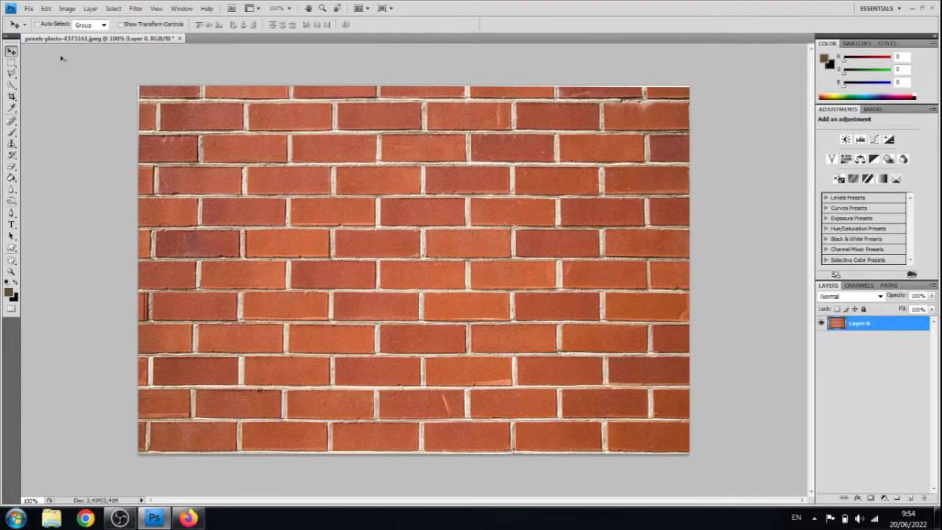
Type the word SHOP on a new layer at the wall's upper left and select it
click(12, 225)
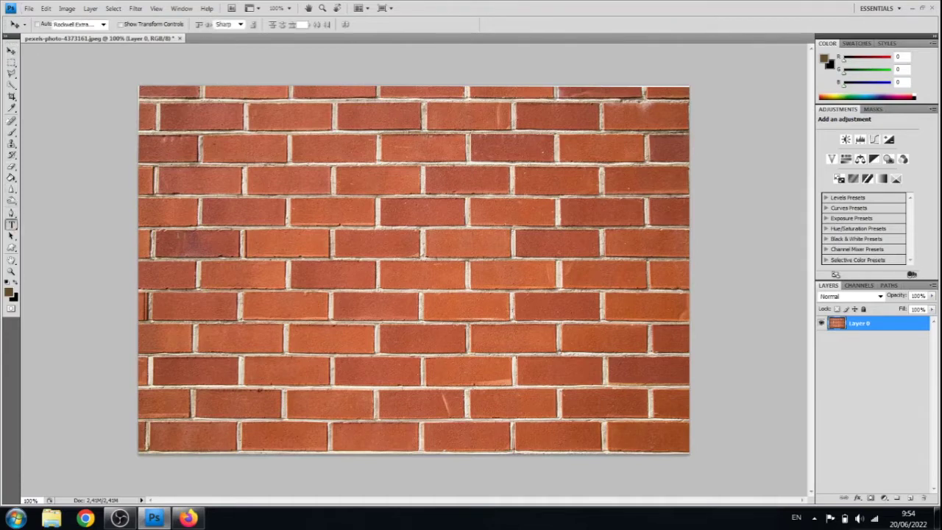
click(912, 496)
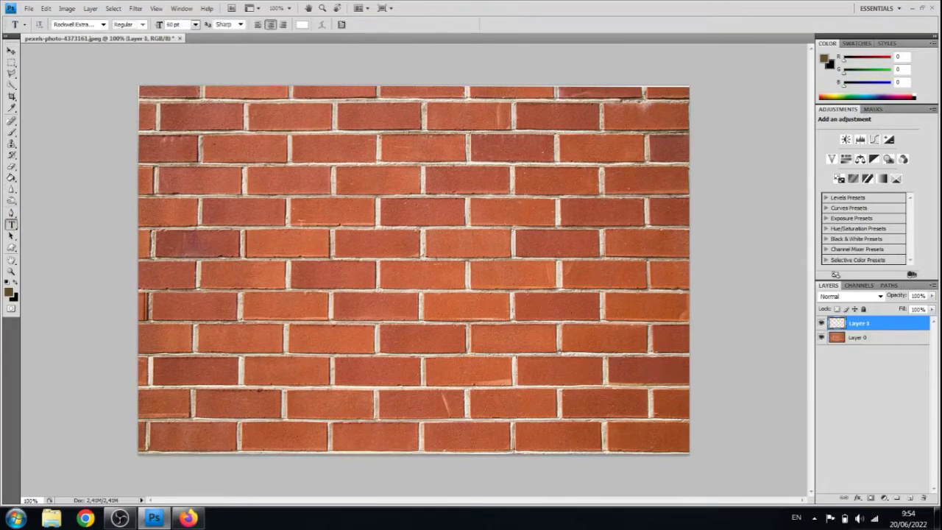
click(292, 223)
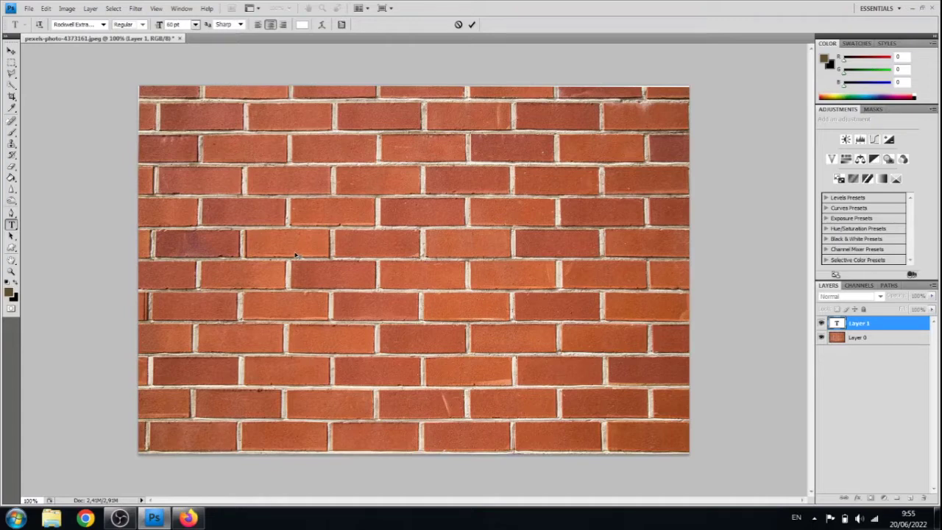
text(SHOP)
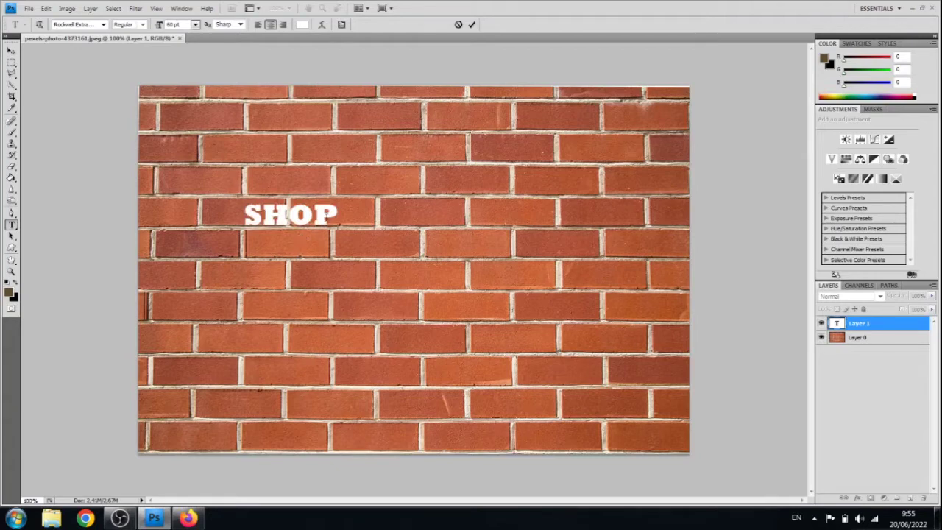
drag(337, 214, 244, 214)
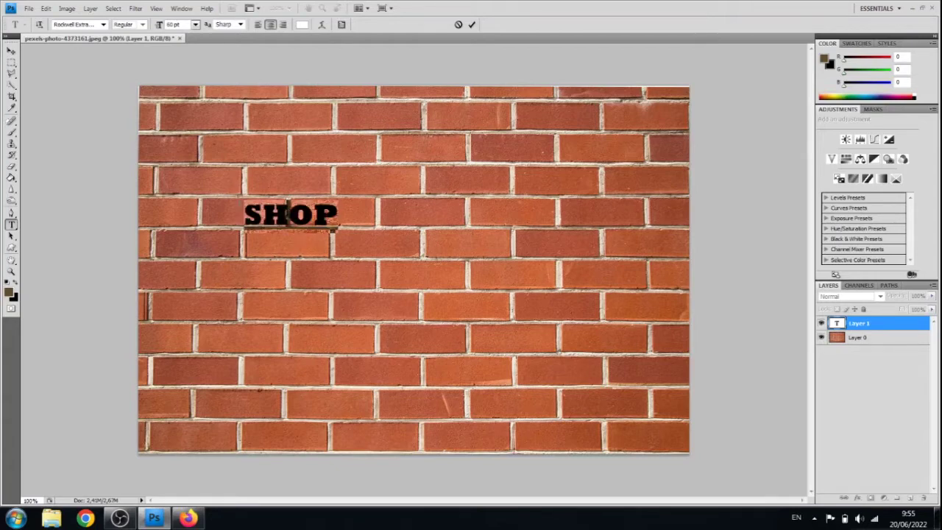
click(103, 24)
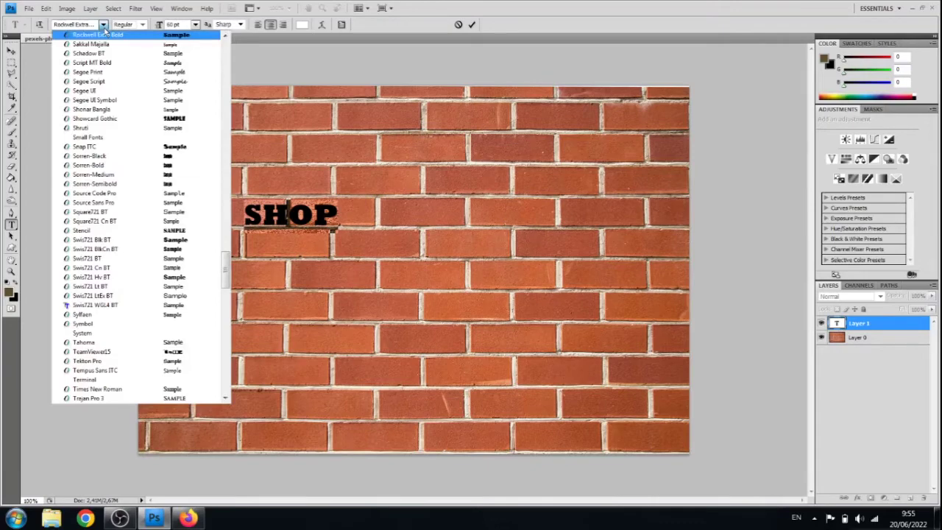
Set the SHOP text's font to Humnst777 Blk BT
scroll(119, 142, down, 3)
scroll(122, 144, down, 3)
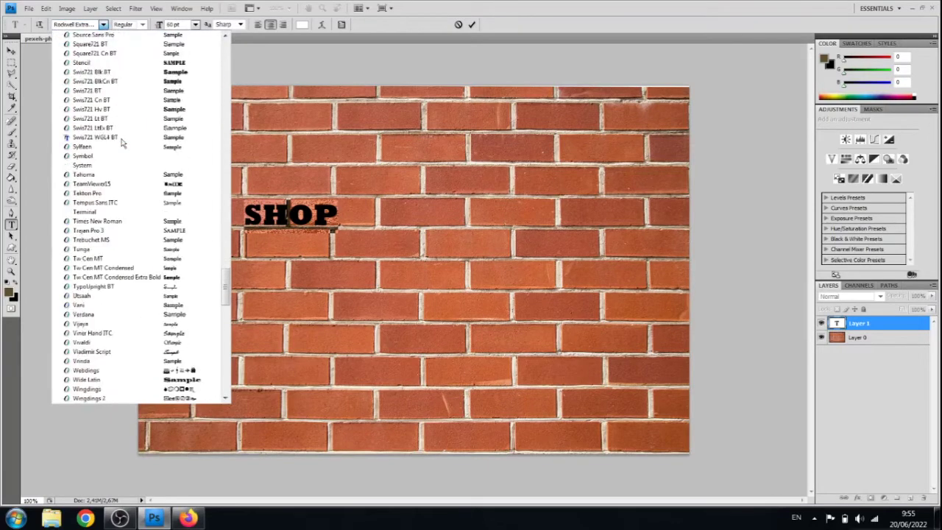
scroll(123, 140, up, 5)
scroll(127, 132, up, 4)
scroll(127, 132, up, 1)
scroll(127, 132, up, 1)
scroll(125, 133, up, 1)
scroll(125, 133, up, 3)
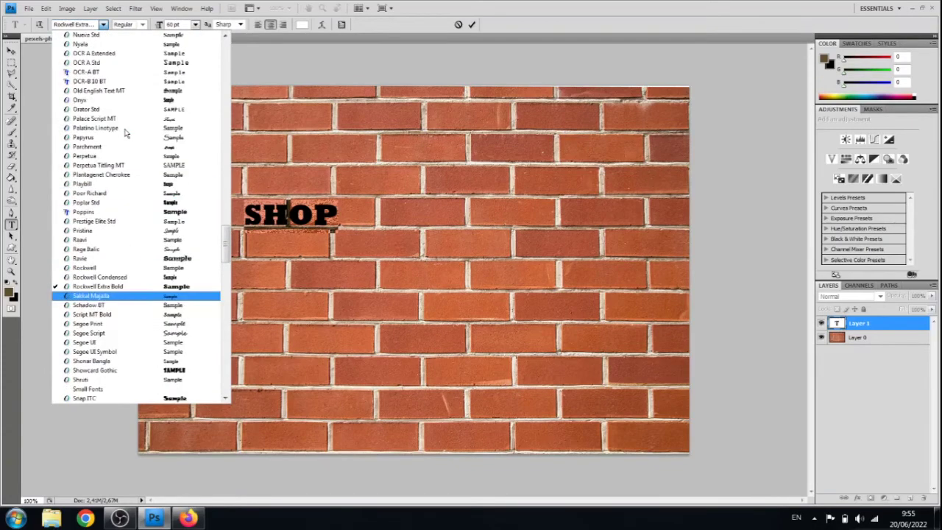
scroll(125, 132, up, 3)
scroll(125, 132, up, 4)
scroll(125, 132, up, 4)
scroll(125, 132, up, 3)
scroll(125, 133, up, 4)
scroll(125, 133, up, 4)
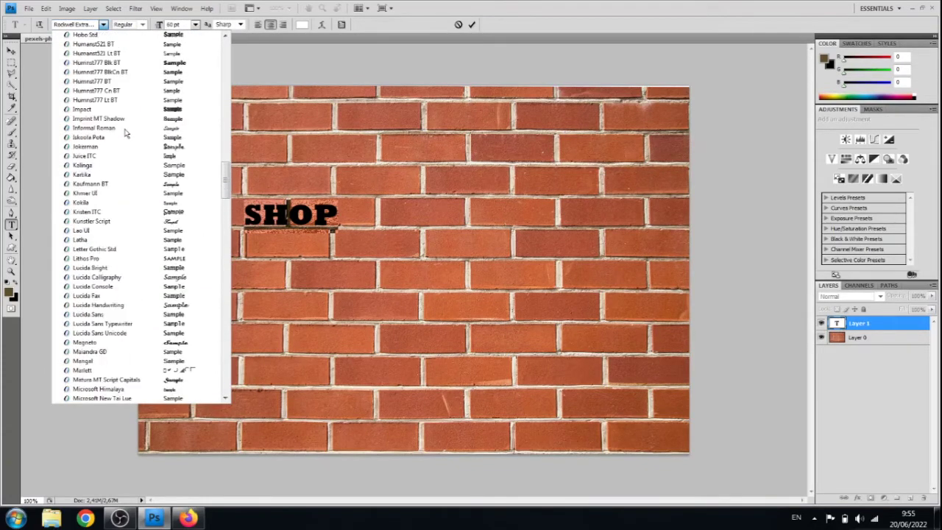
scroll(125, 132, up, 2)
click(110, 118)
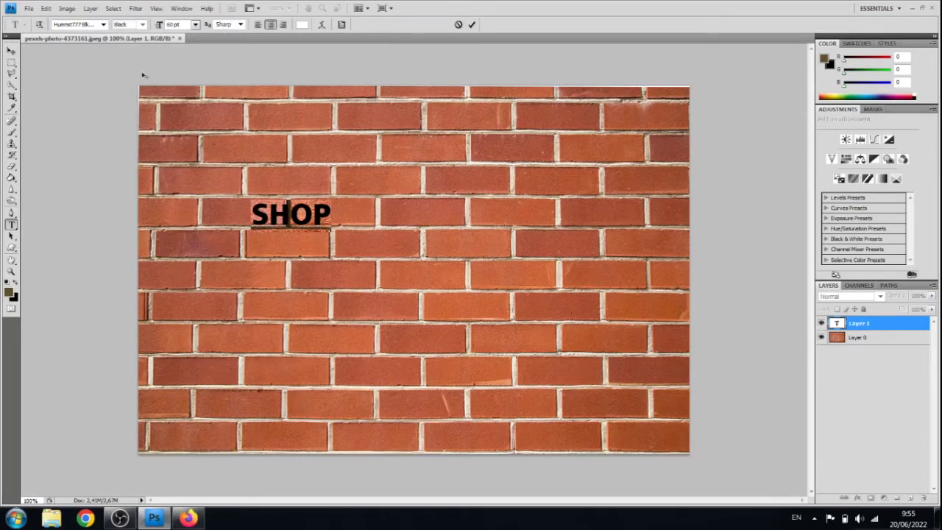
Make the SHOP text 72 pt and commit it
click(196, 25)
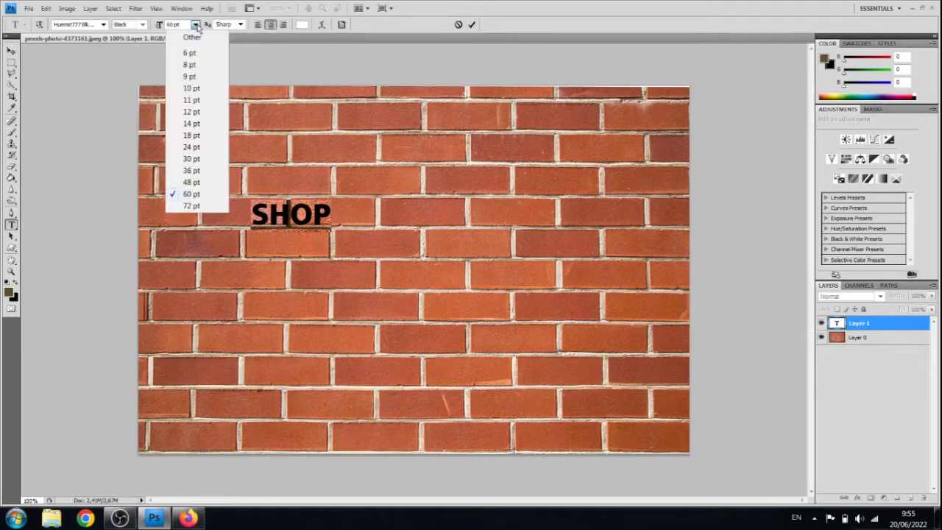
click(189, 206)
click(12, 51)
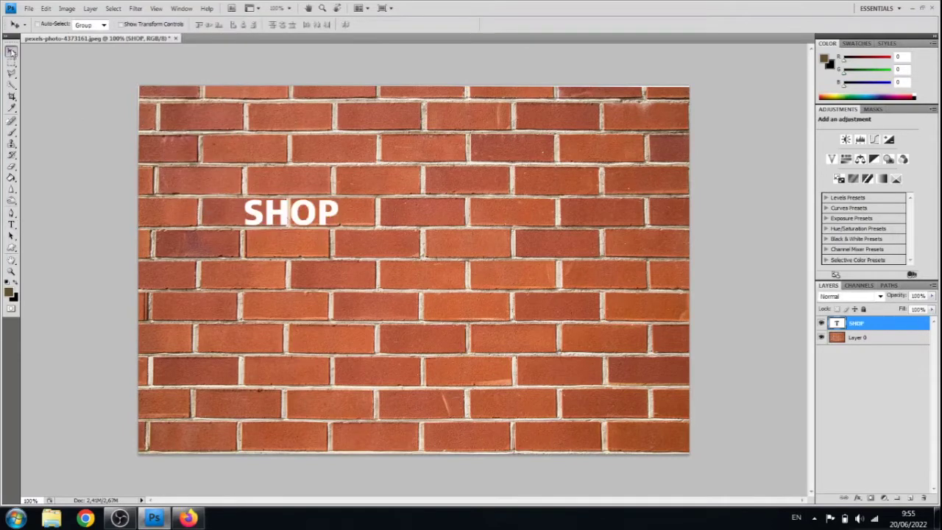
Move SHOP down and right, then convert its layer to a smart object
drag(299, 224, 347, 251)
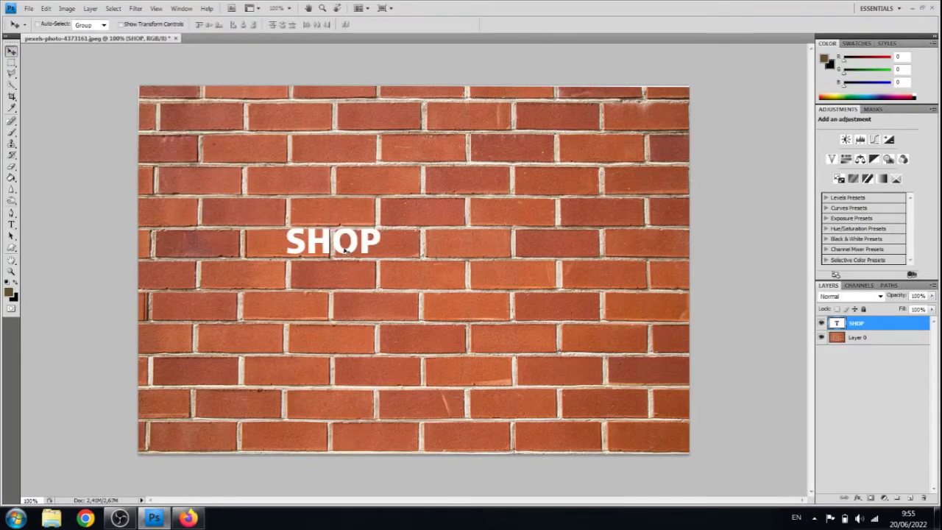
right_click(853, 326)
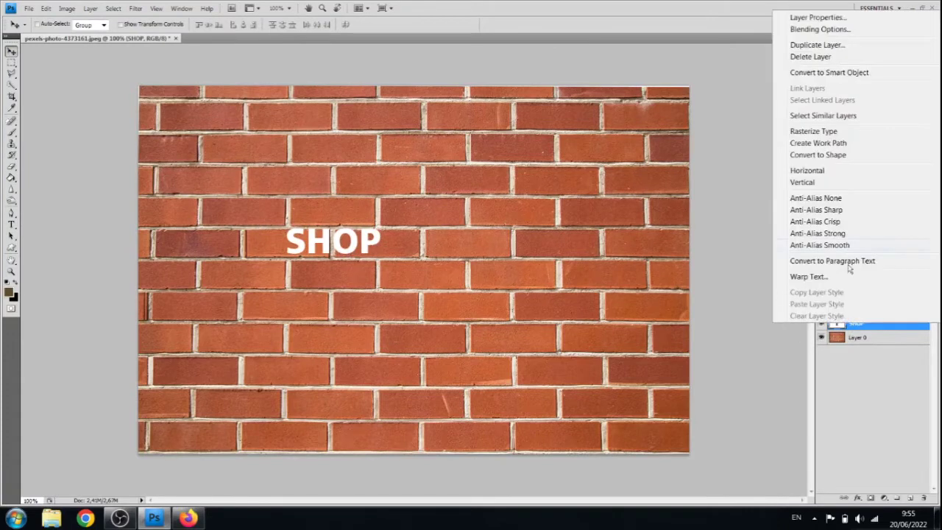
click(832, 72)
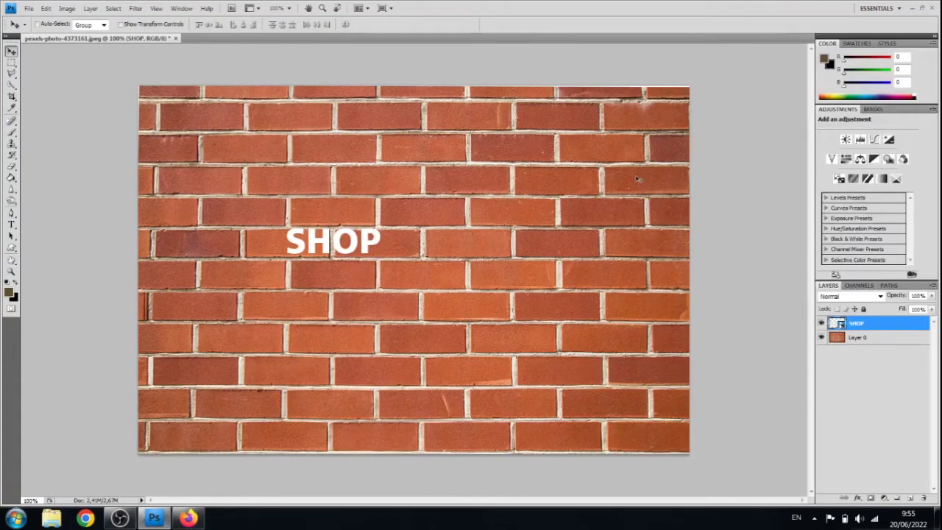
Scale SHOP to about three times its size and centre it on the wall
key(ctrl+t)
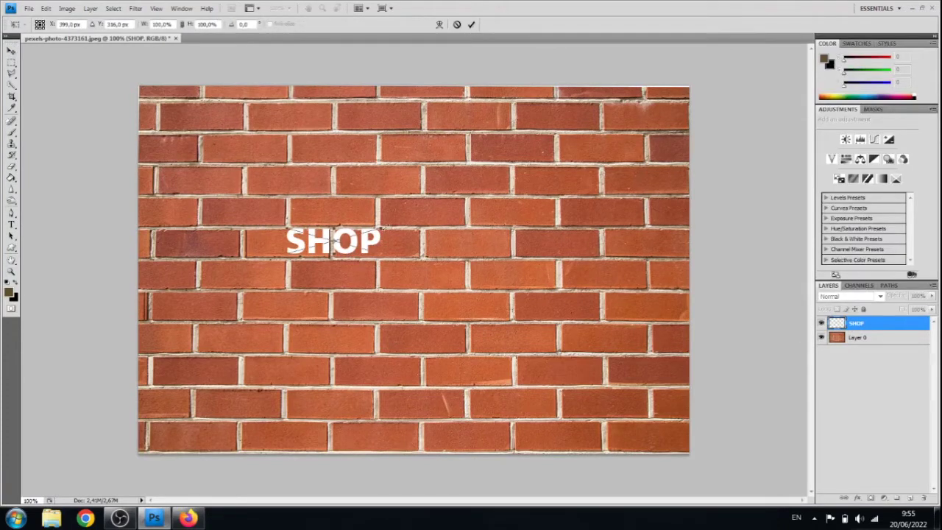
drag(383, 228, 576, 148)
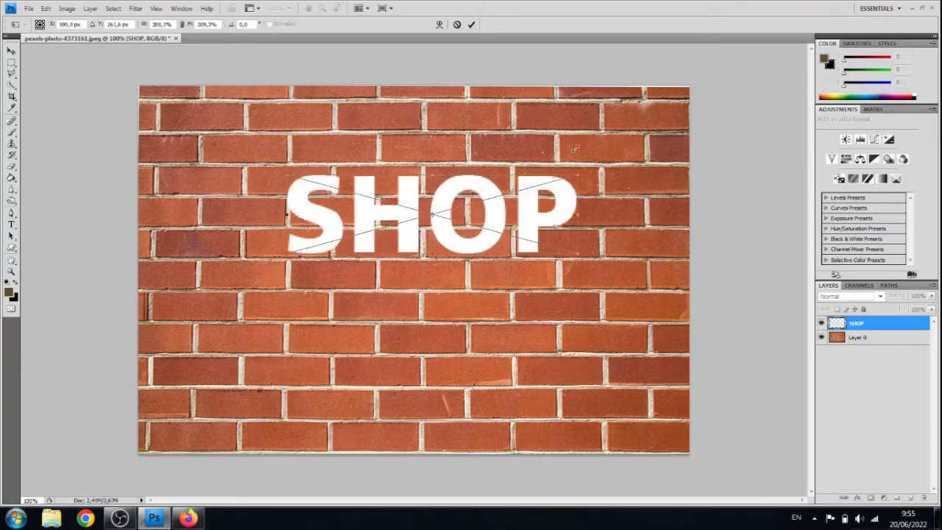
mouse_move(487, 234)
mouse_down()
mouse_move(448, 261)
mouse_move(459, 260)
mouse_up()
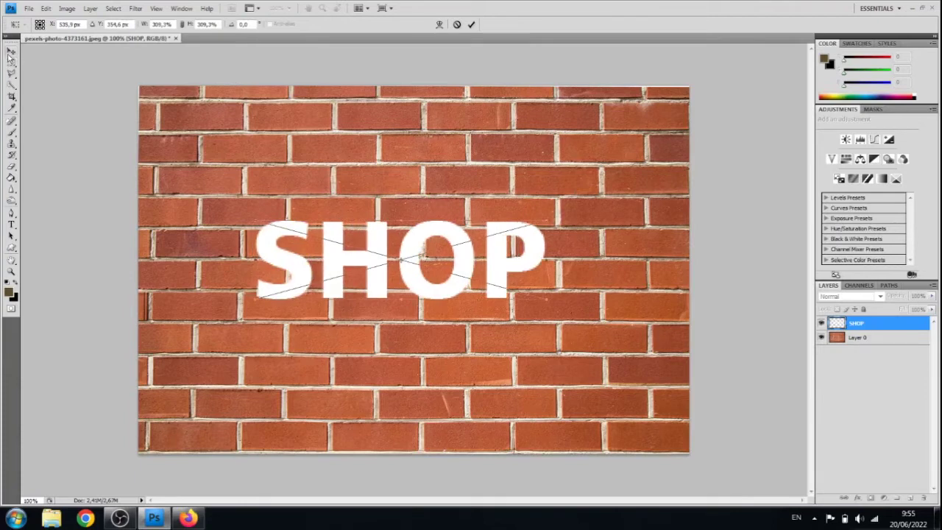
click(11, 62)
click(418, 197)
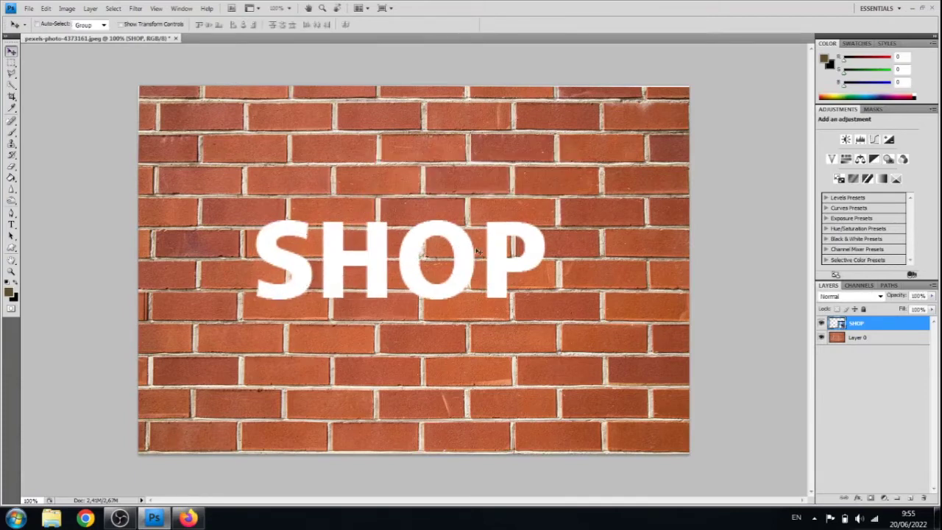
drag(458, 267, 469, 251)
key(Left)
key(Left)
key(Left)
key(Left)
key(Left)
key(Left)
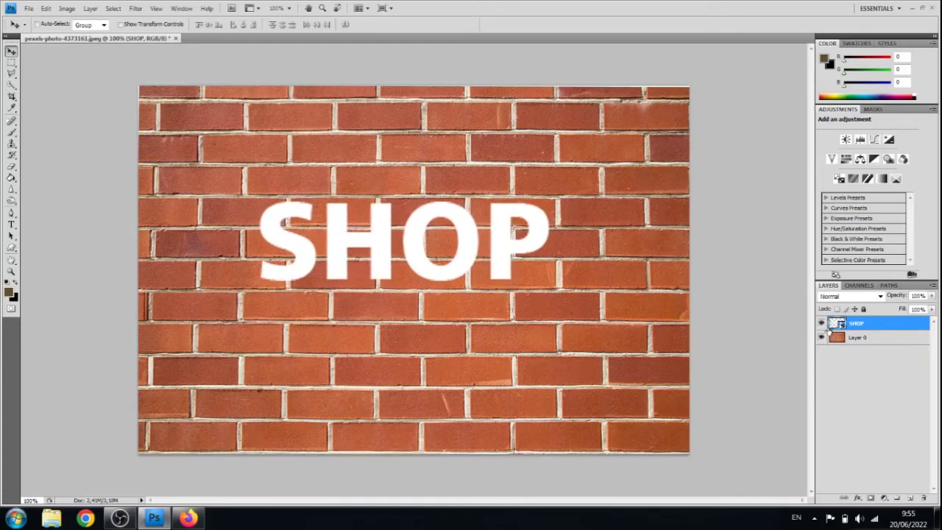
right_click(856, 328)
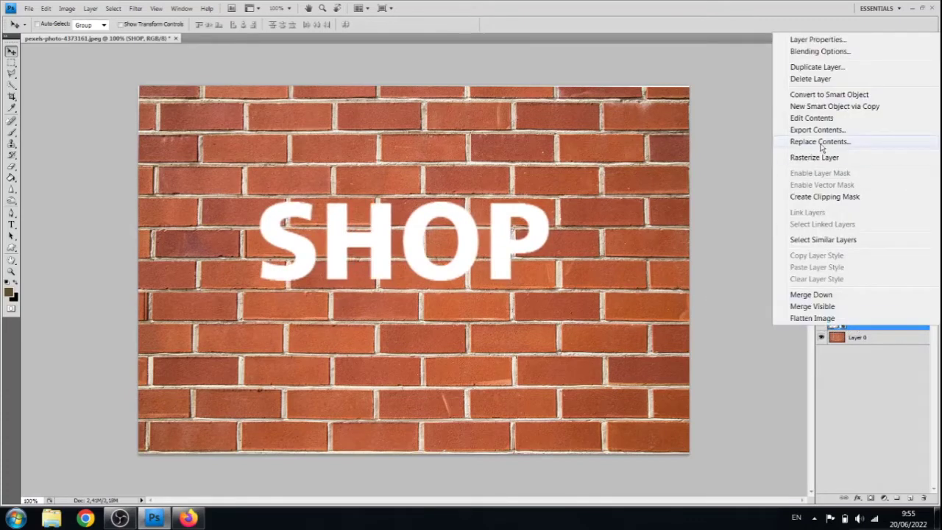
Rasterize and then delete the SHOP layer, adding a fresh empty layer
click(815, 157)
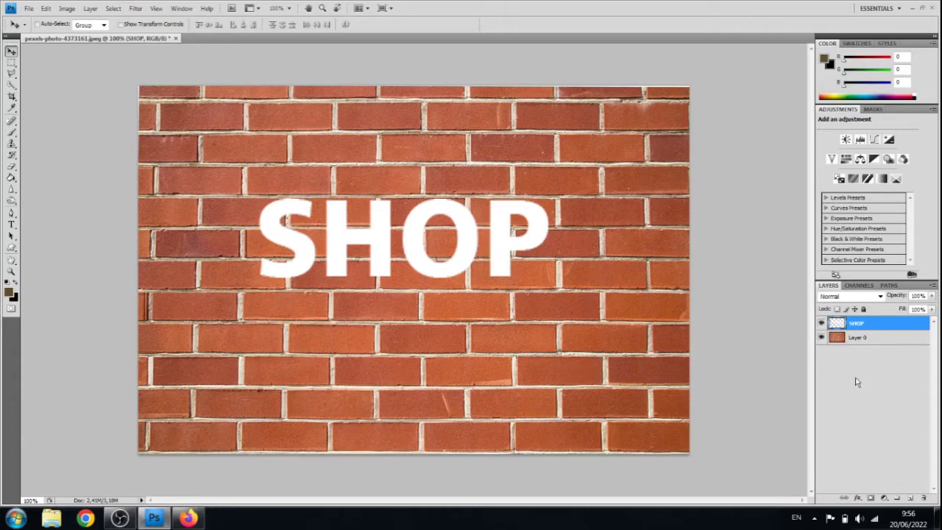
click(923, 499)
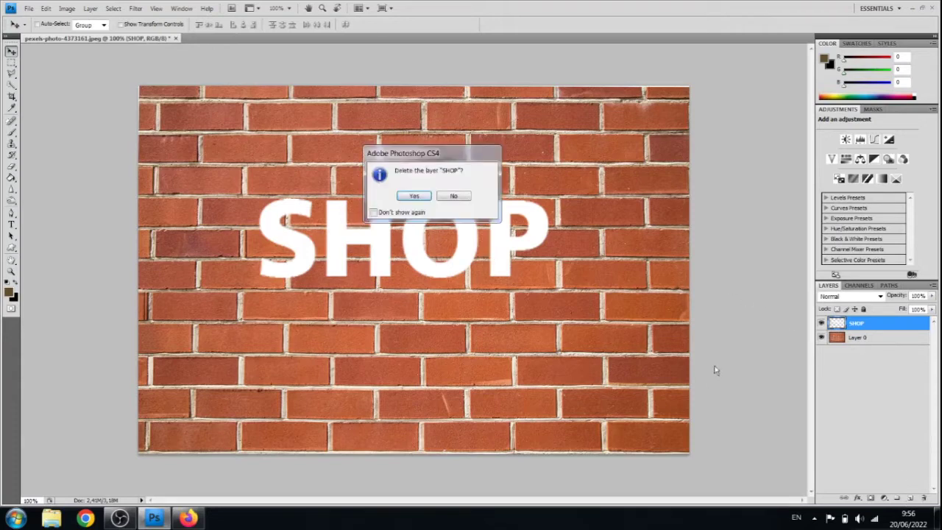
click(415, 200)
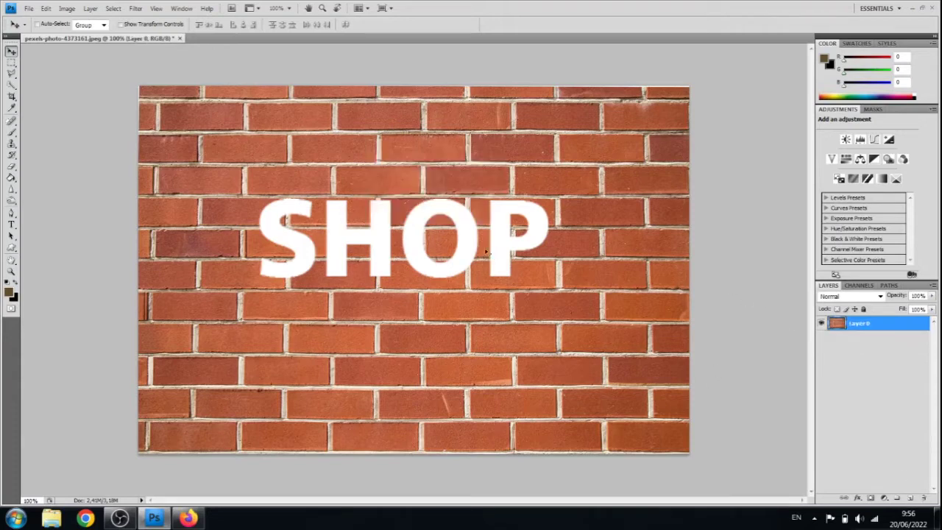
click(910, 497)
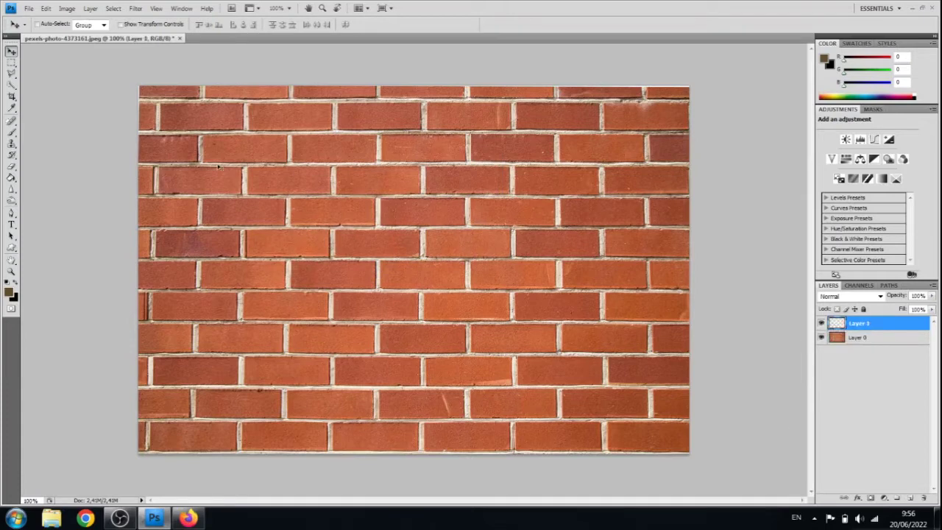
Retype SHOP at 200 pt and move it to the centre of the wall
click(12, 225)
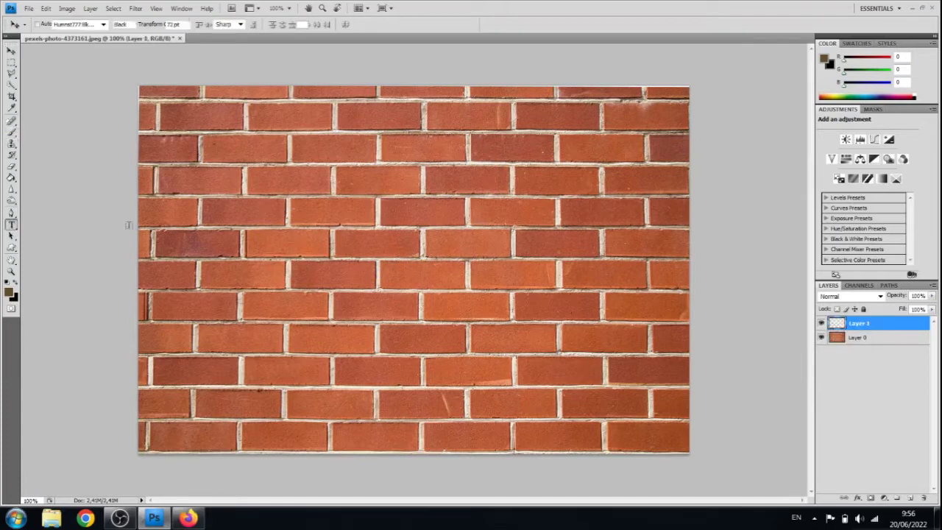
click(175, 24)
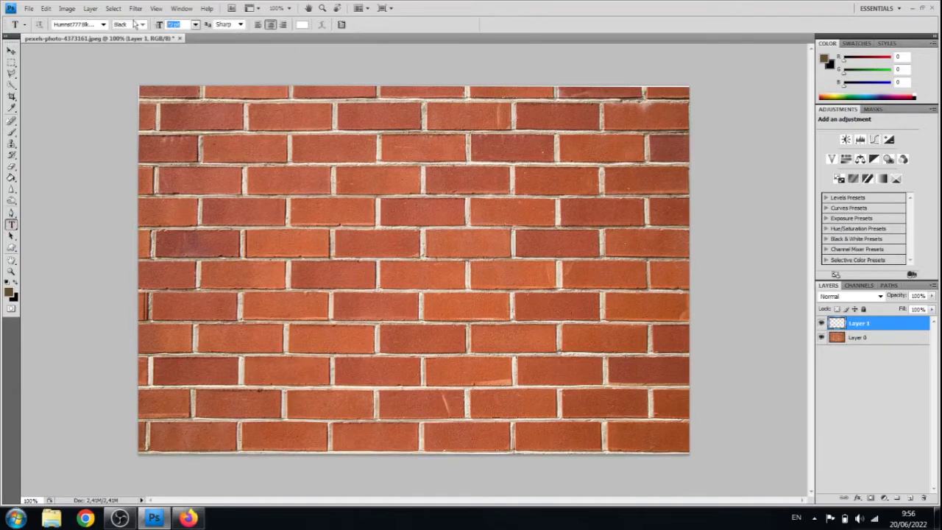
text(200)
key(Return)
click(371, 261)
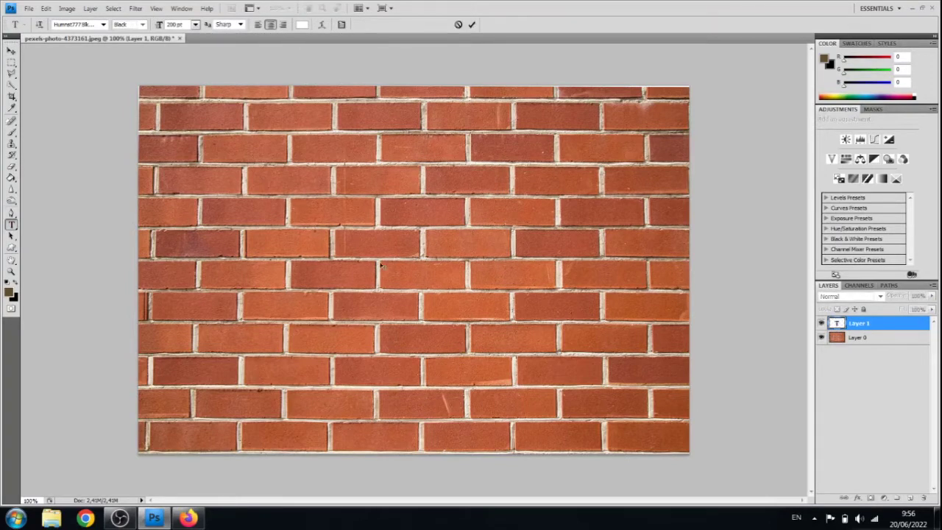
text(SHOP)
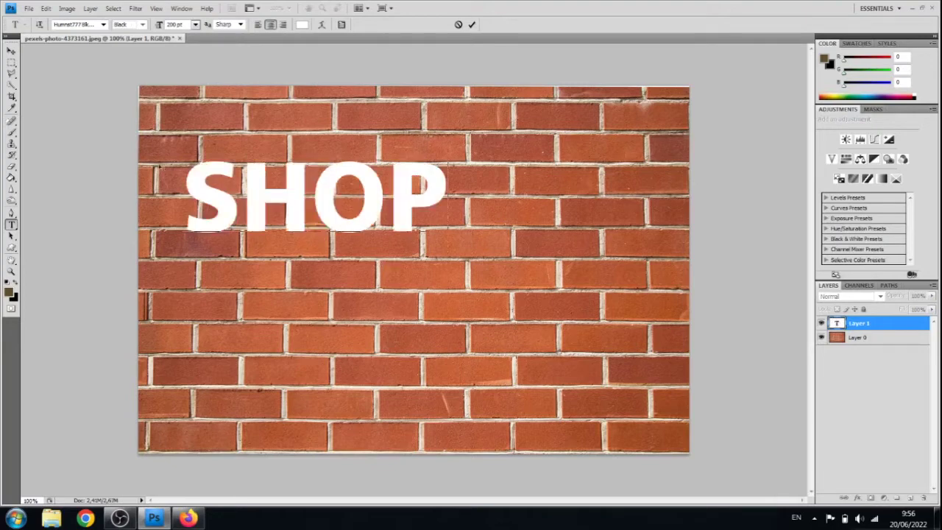
click(11, 51)
drag(270, 194, 382, 239)
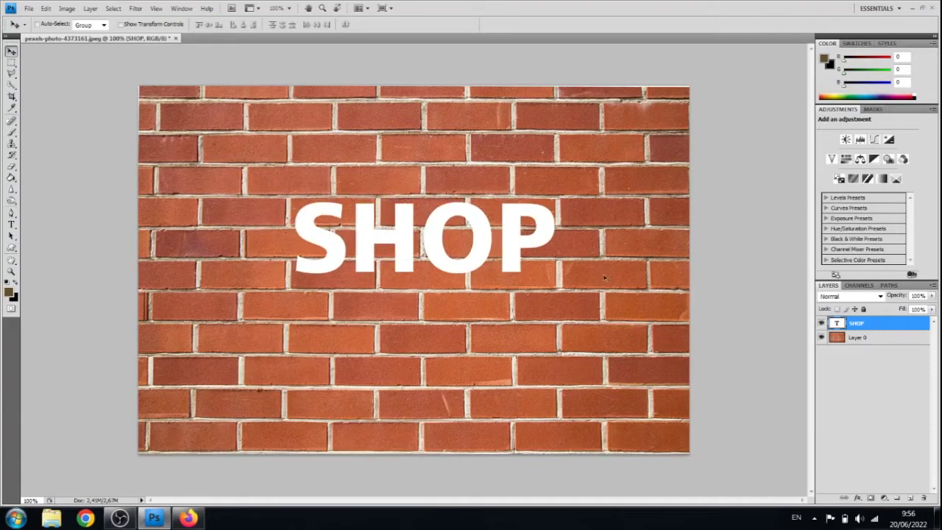
Lower the SHOP layer's opacity in Blending Options to make the text semi-transparent
right_click(853, 324)
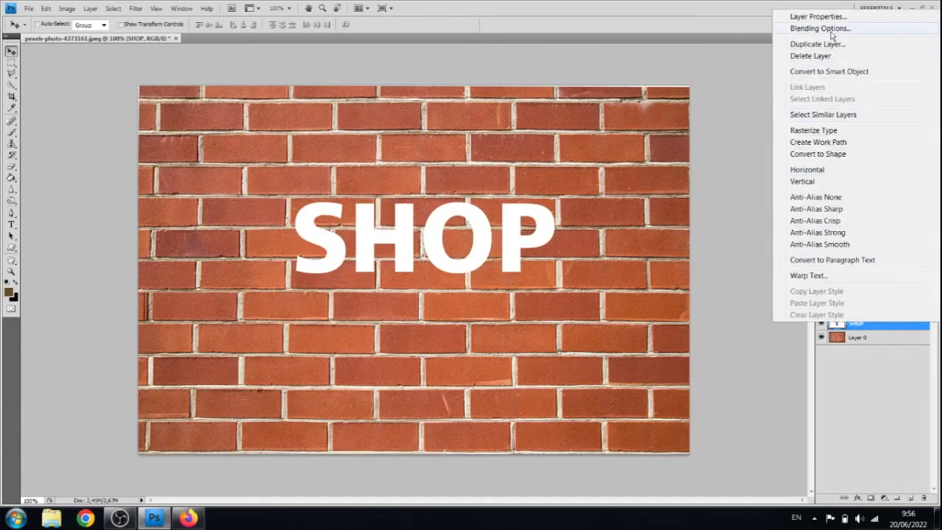
click(819, 28)
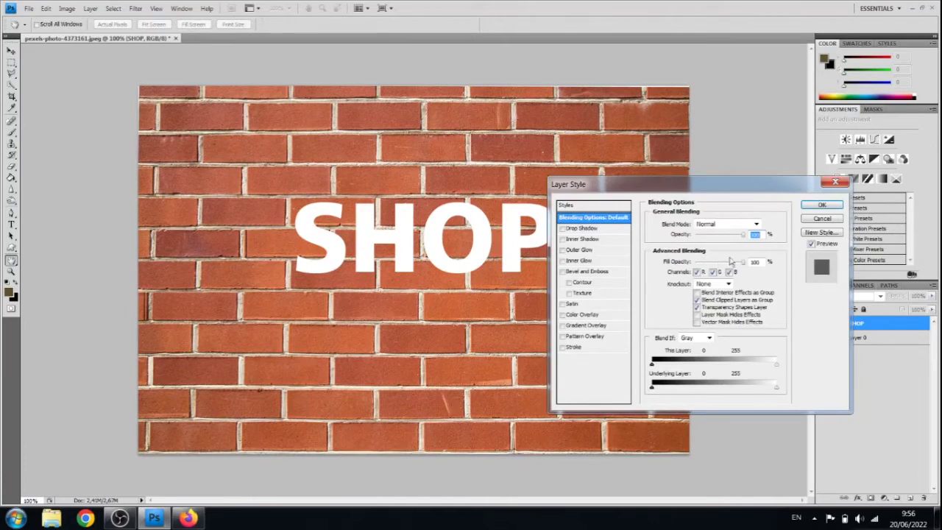
drag(742, 234, 712, 239)
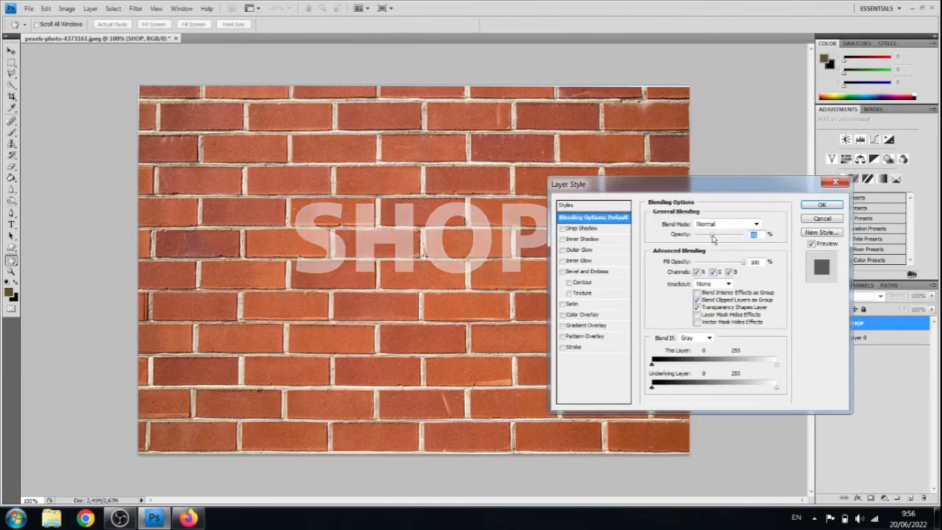
drag(698, 186, 736, 172)
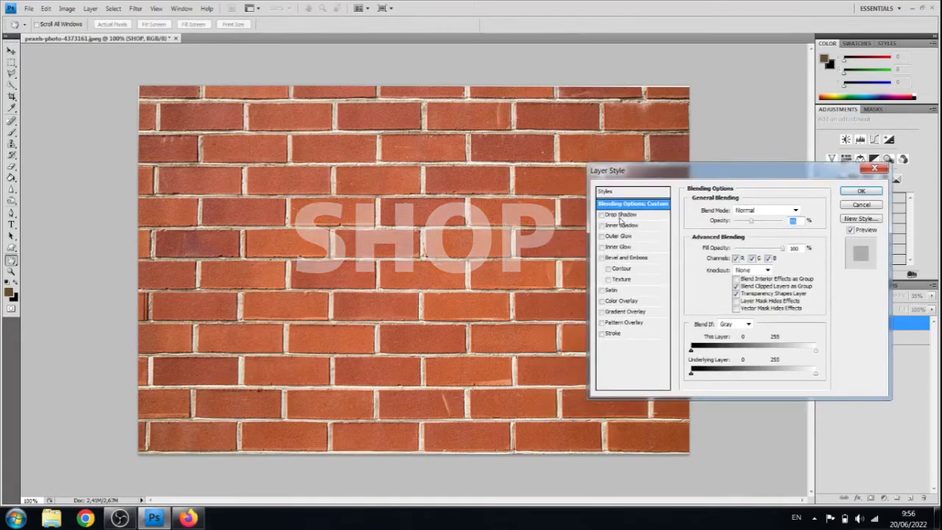
Add a drop shadow with a smaller size, 10% spread and adjusted distance
click(620, 215)
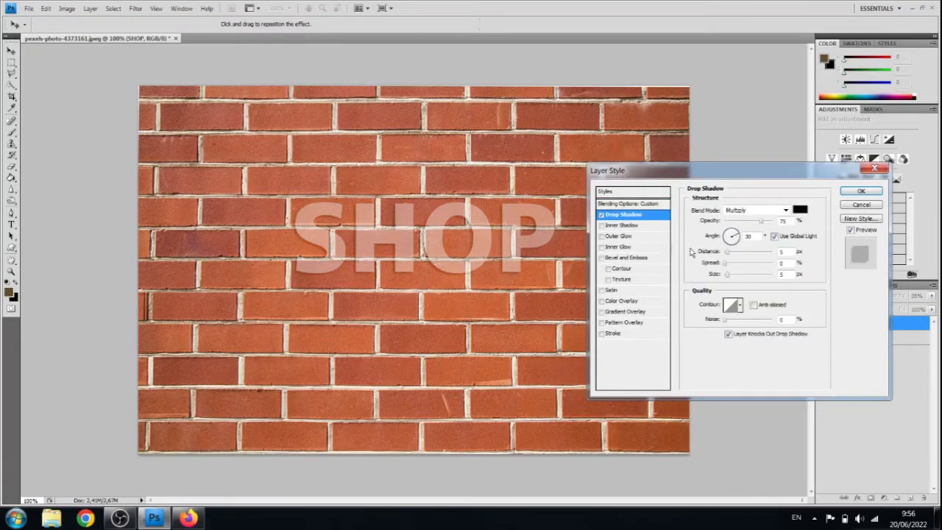
click(731, 277)
drag(730, 277, 728, 277)
click(727, 263)
drag(728, 264, 731, 265)
drag(727, 251, 726, 252)
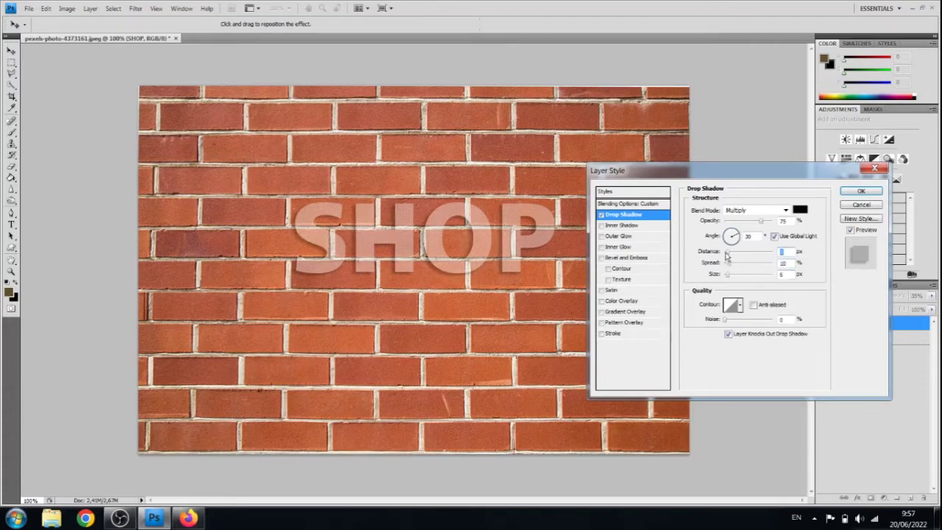
click(624, 225)
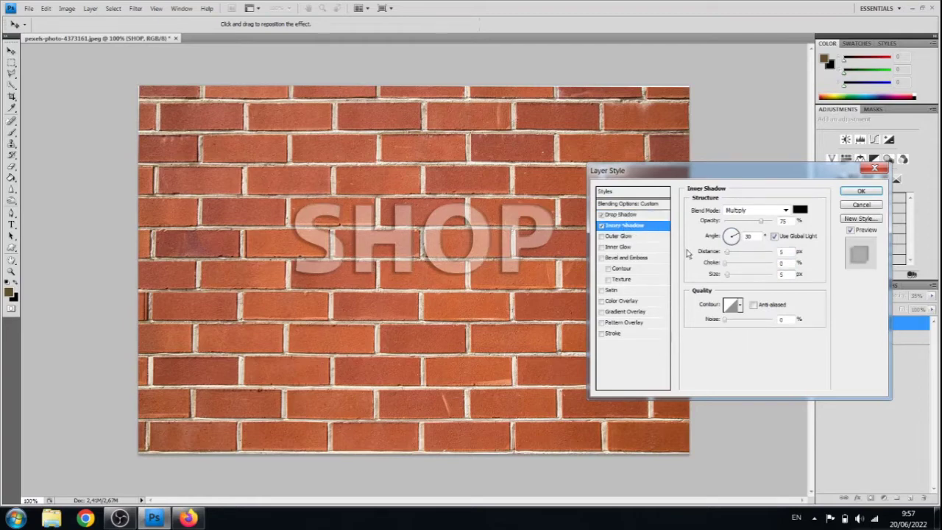
Enlarge the inner shadow size and adjust its choke
click(728, 274)
drag(731, 275, 729, 277)
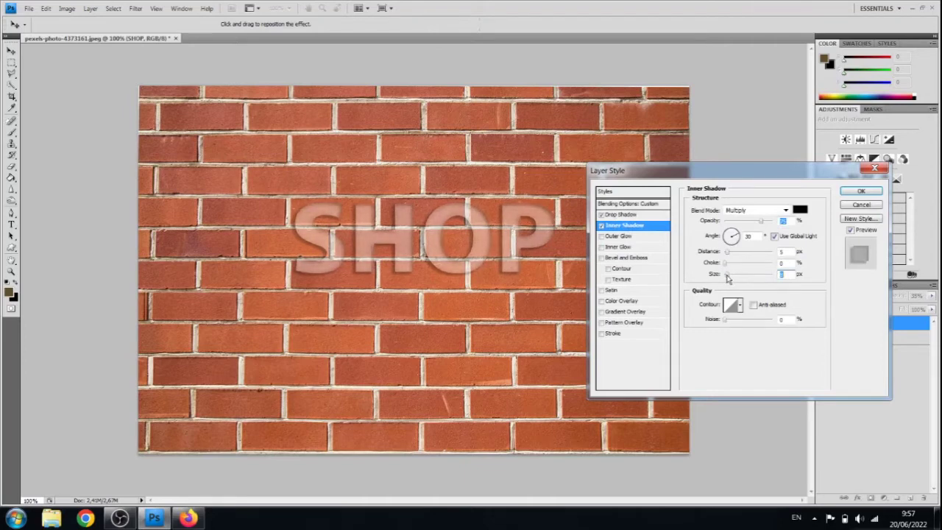
click(727, 264)
Add an outer glow with a larger size and a spread of 12
click(622, 235)
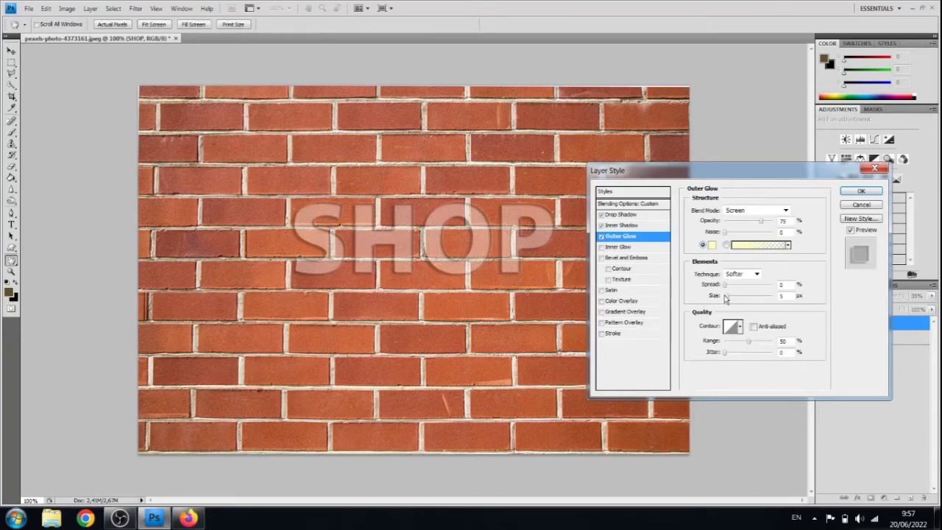
click(729, 295)
drag(730, 296, 730, 297)
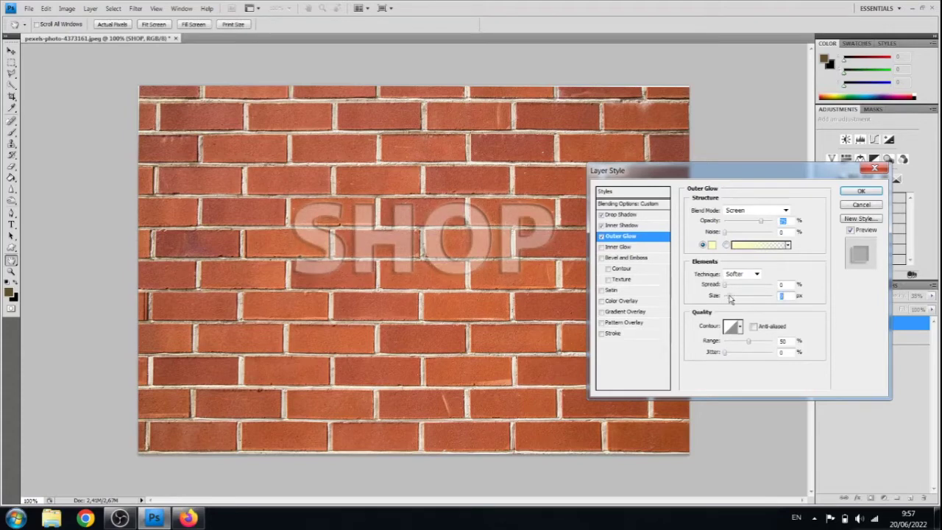
click(728, 286)
text(12)
key(Tab)
Add an inner glow and adjust its choke and size values
click(618, 247)
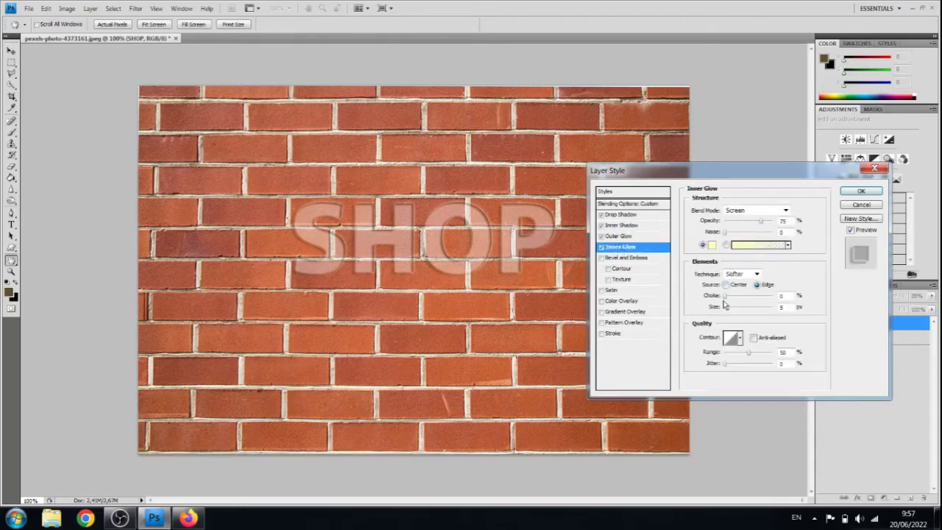
click(725, 297)
click(729, 307)
Add Bevel and Emboss, trying Pillow and Stroke Emboss before settling on Outer Bevel
click(618, 257)
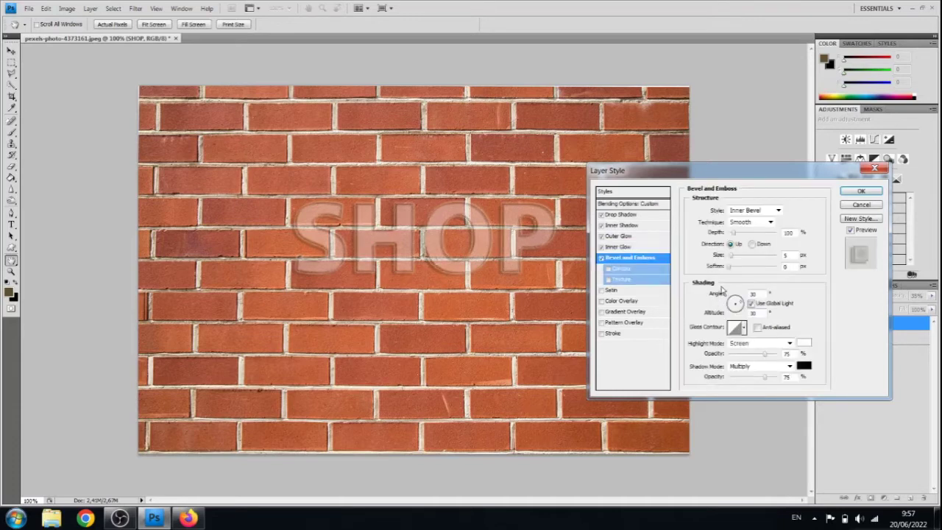
click(777, 210)
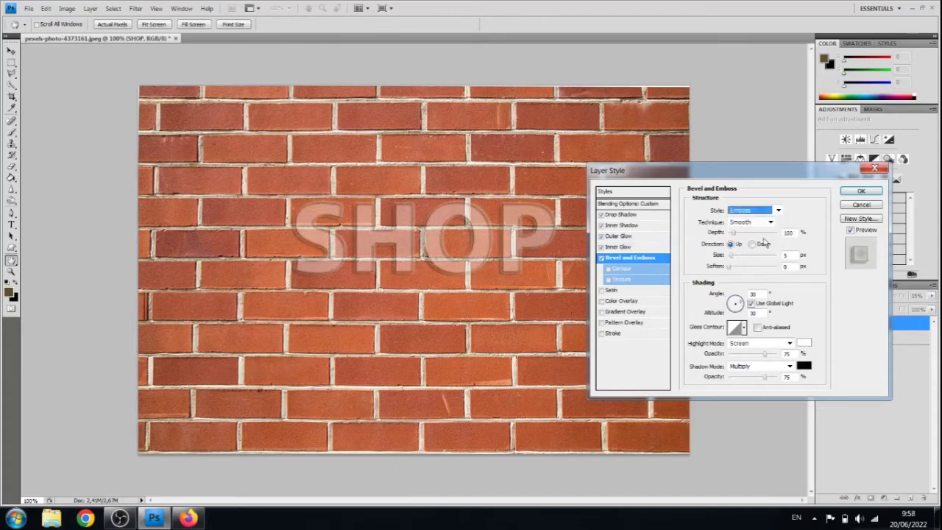
click(777, 210)
click(759, 249)
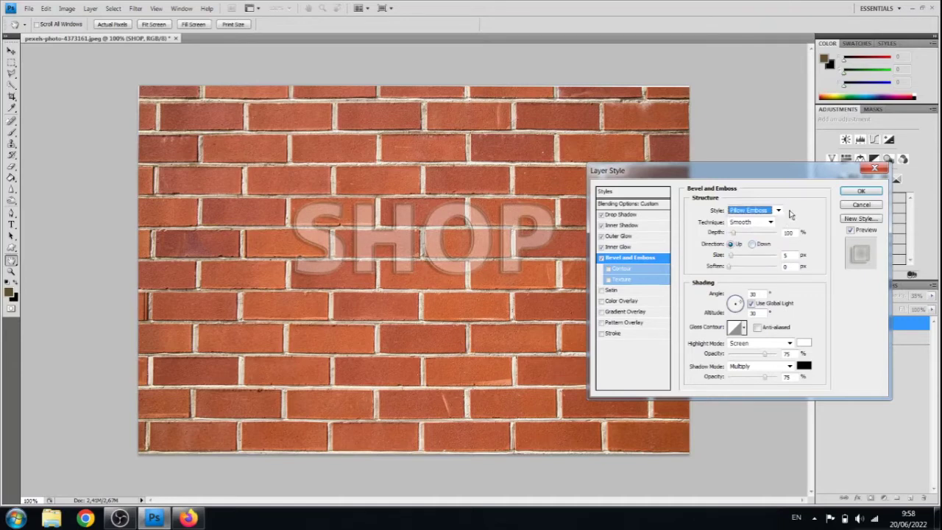
click(777, 210)
click(762, 261)
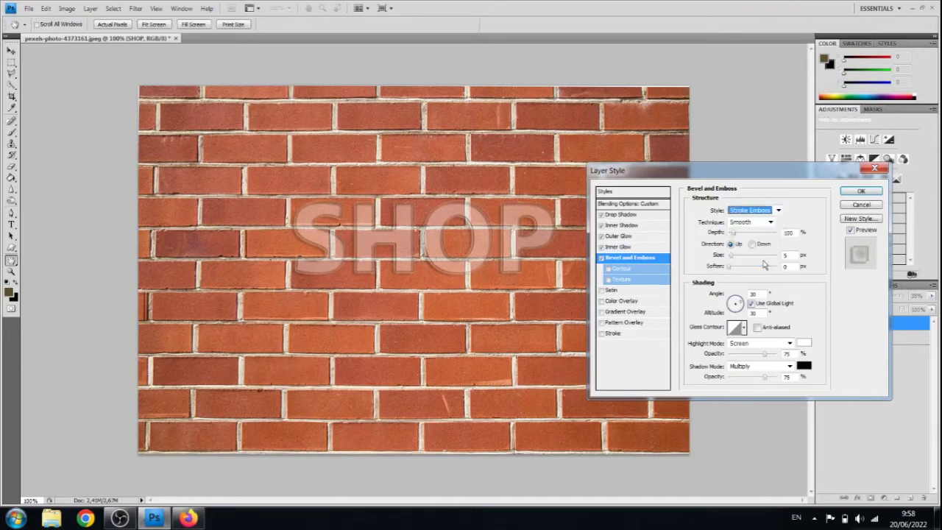
click(771, 214)
click(761, 224)
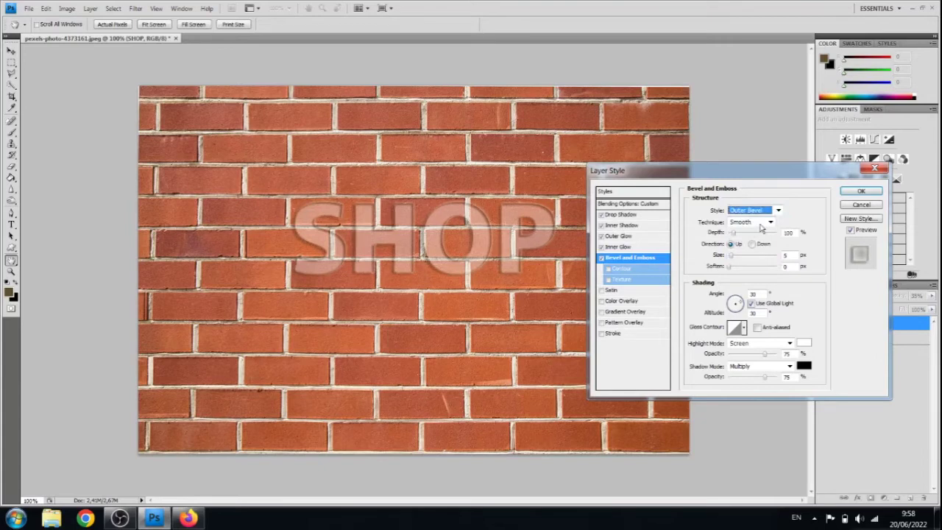
Set the outer bevel to size 10 px, soften 3 px and 93% depth
click(733, 256)
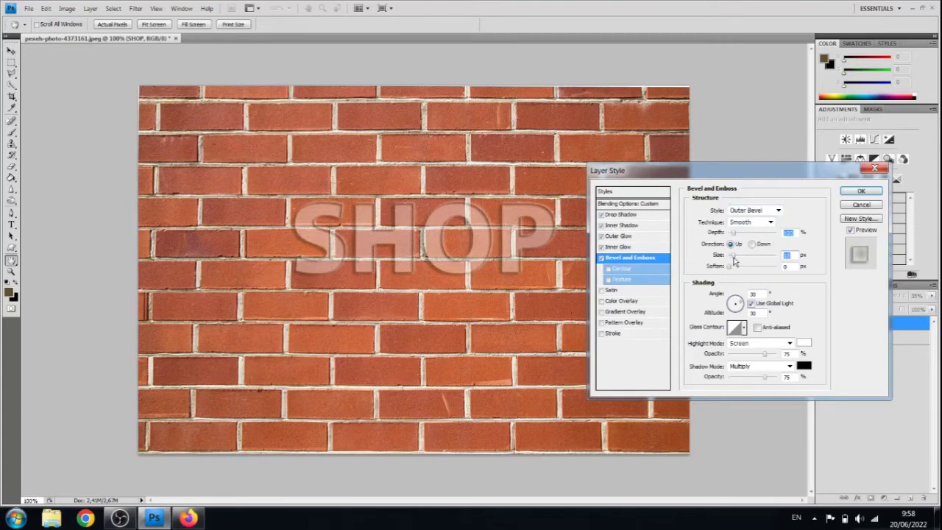
drag(739, 261, 733, 260)
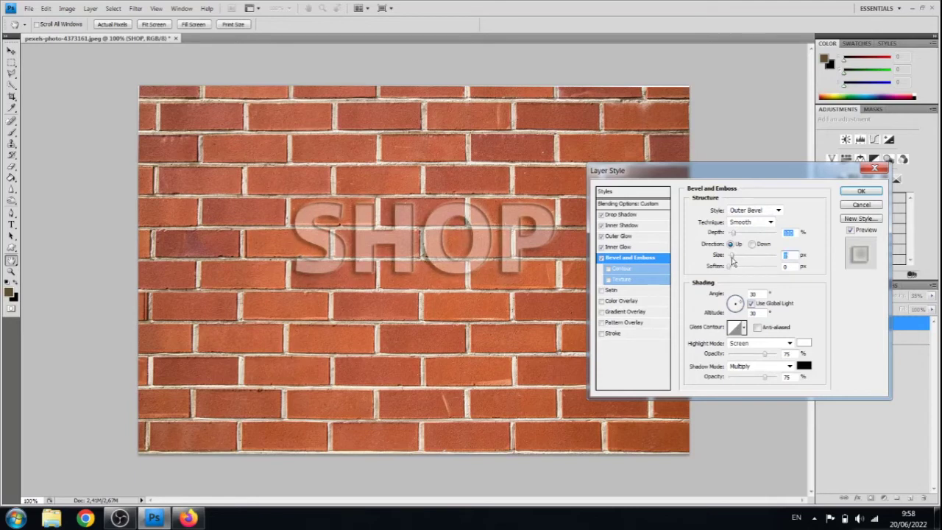
click(733, 266)
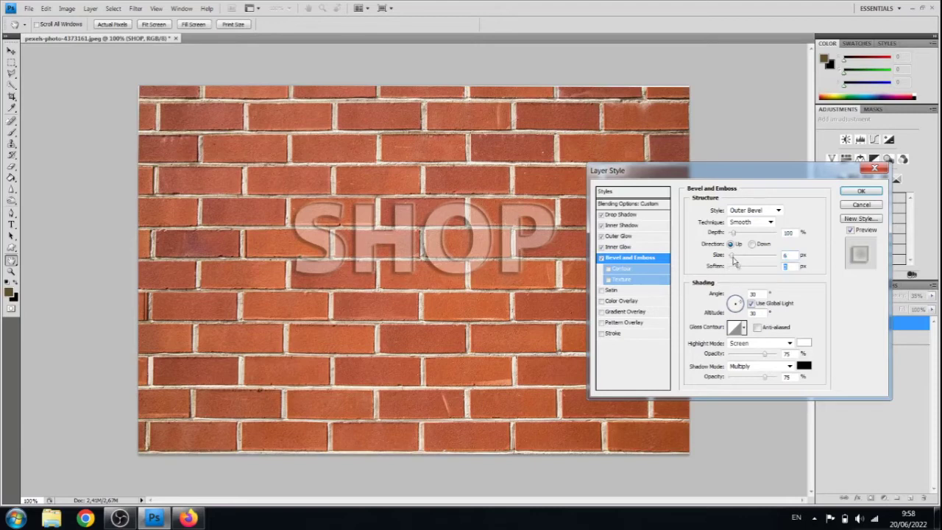
click(738, 234)
mouse_move(740, 237)
mouse_down()
mouse_move(757, 236)
mouse_move(734, 236)
mouse_up()
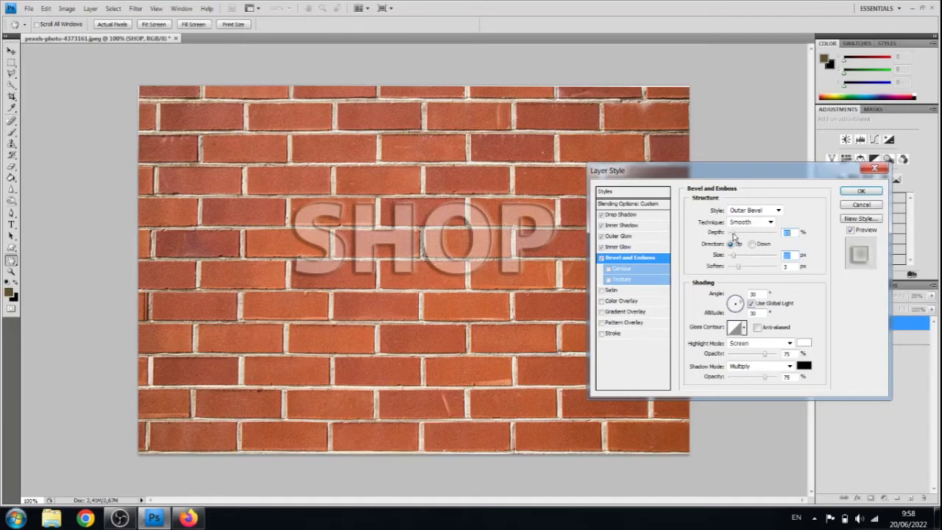
click(744, 328)
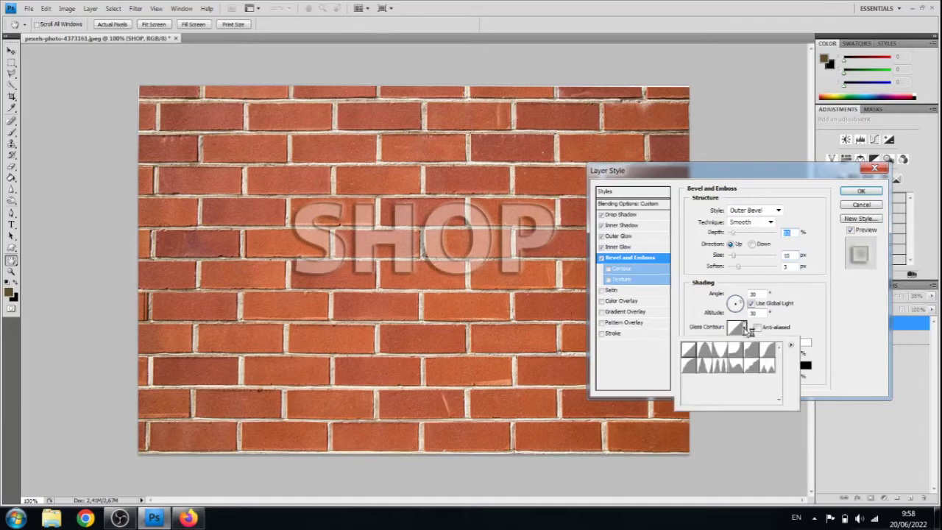
Try several gloss contour presets and settle on the Linear contour for the bevel
click(769, 364)
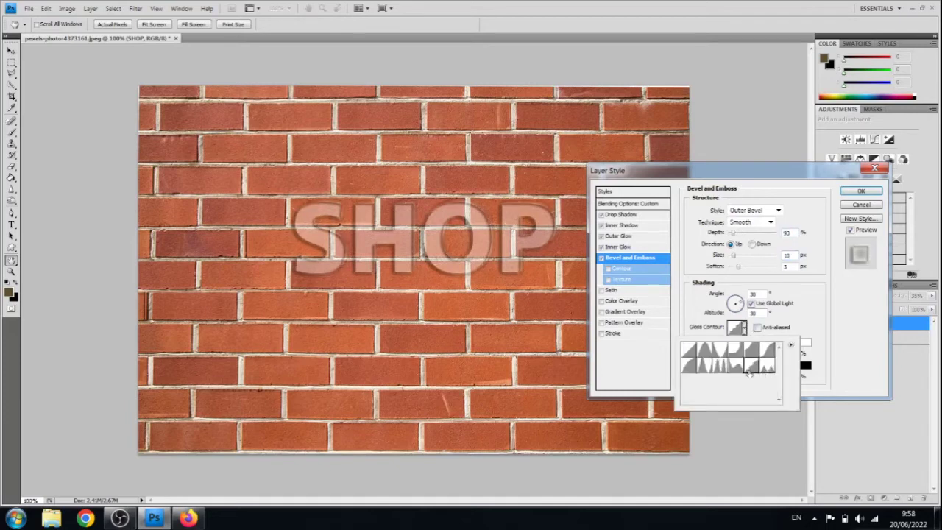
click(734, 364)
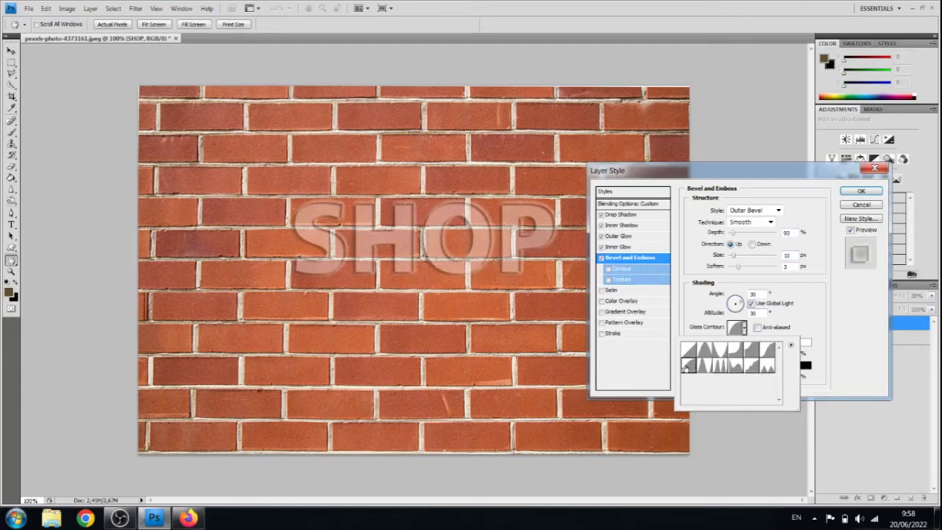
click(721, 353)
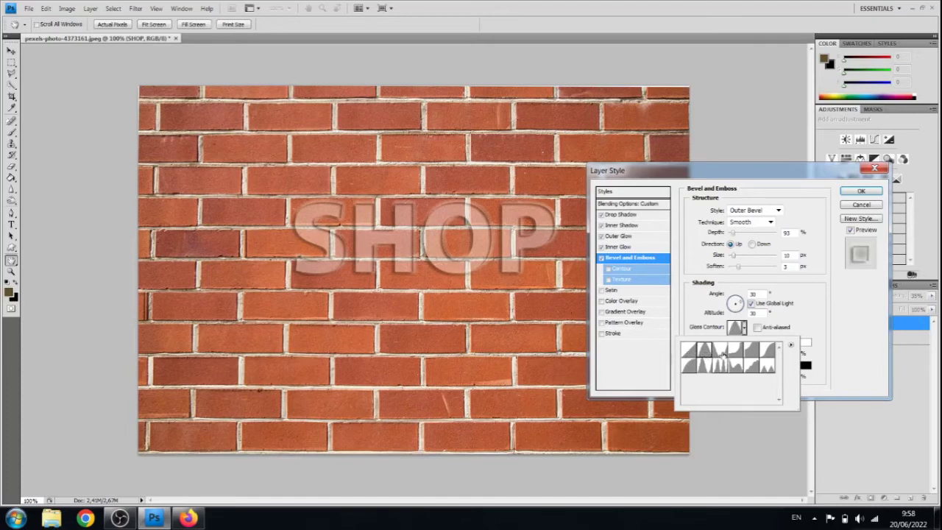
click(735, 351)
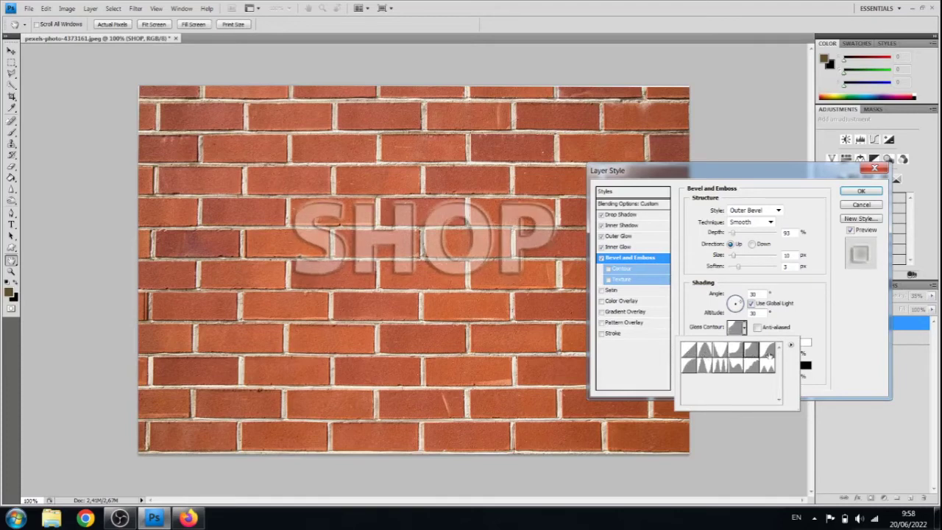
click(701, 353)
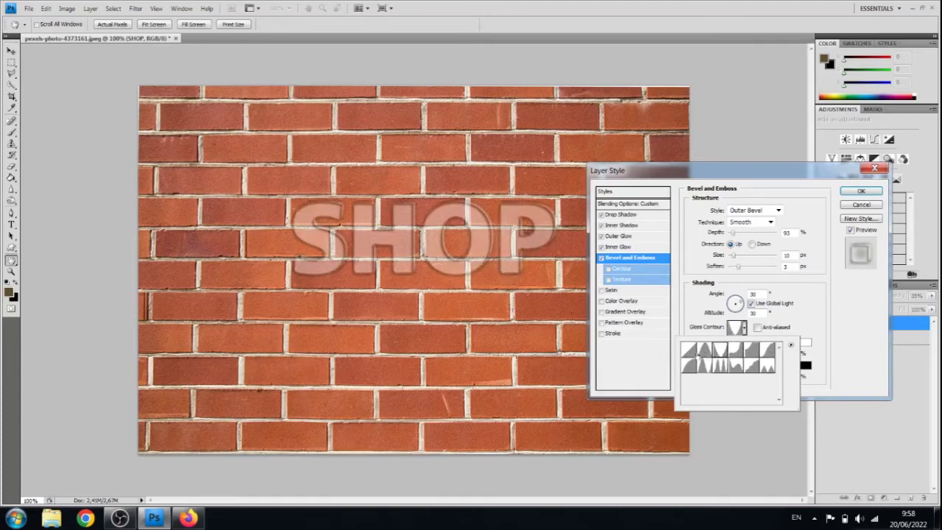
click(688, 350)
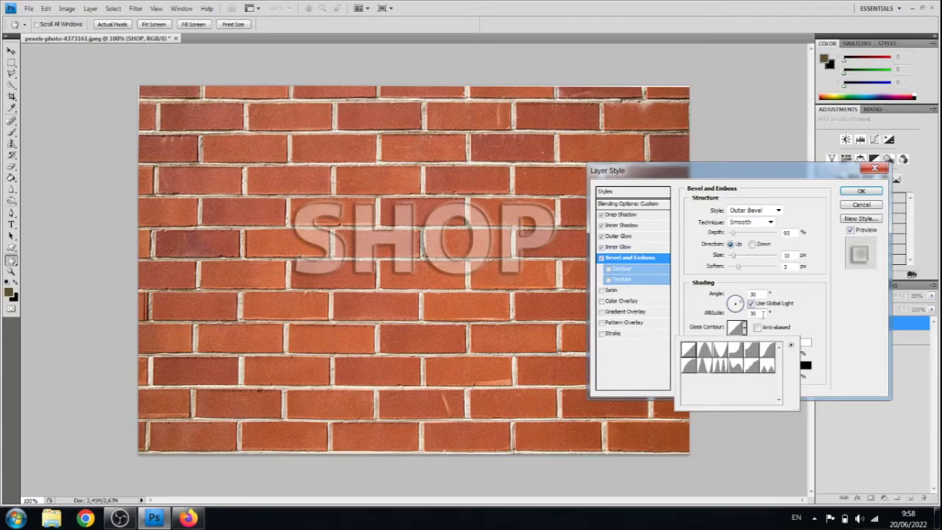
click(823, 308)
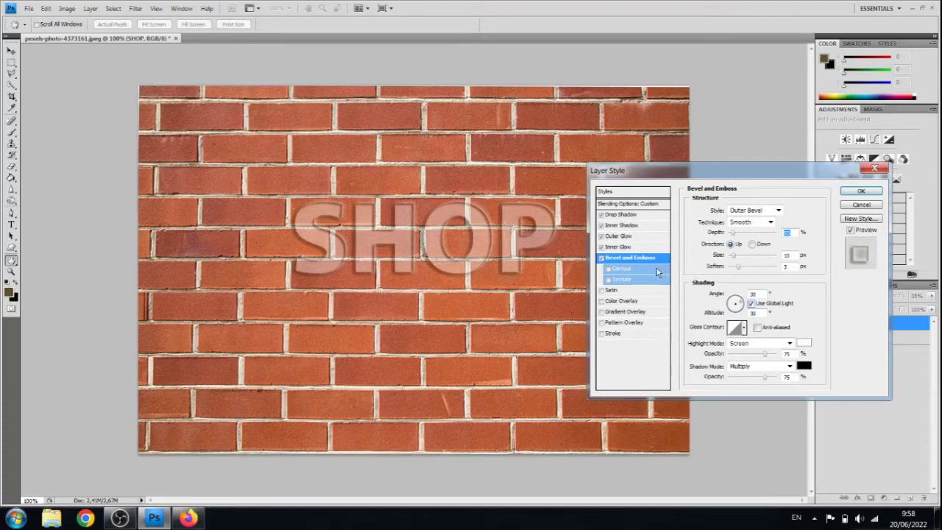
Review the drop shadow, outer glow and inner glow settings, ending on Inner Shadow
click(629, 217)
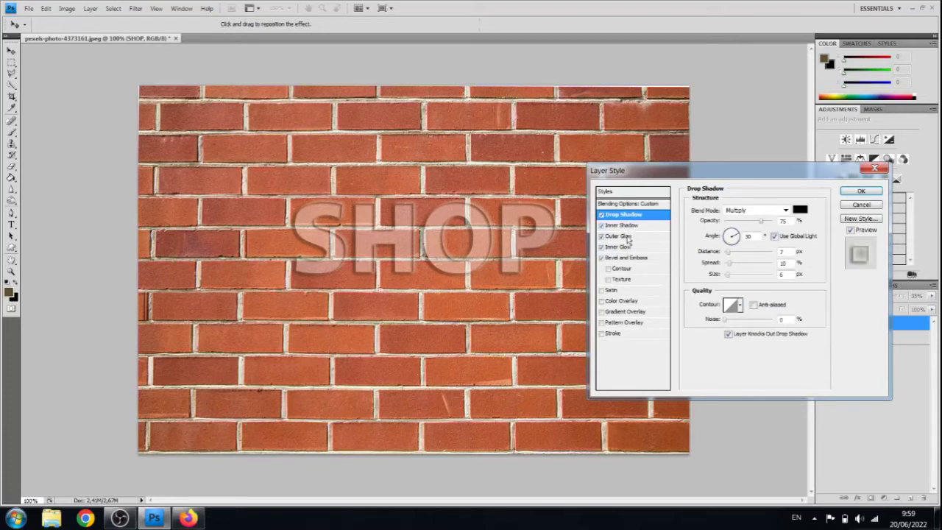
click(629, 236)
click(627, 248)
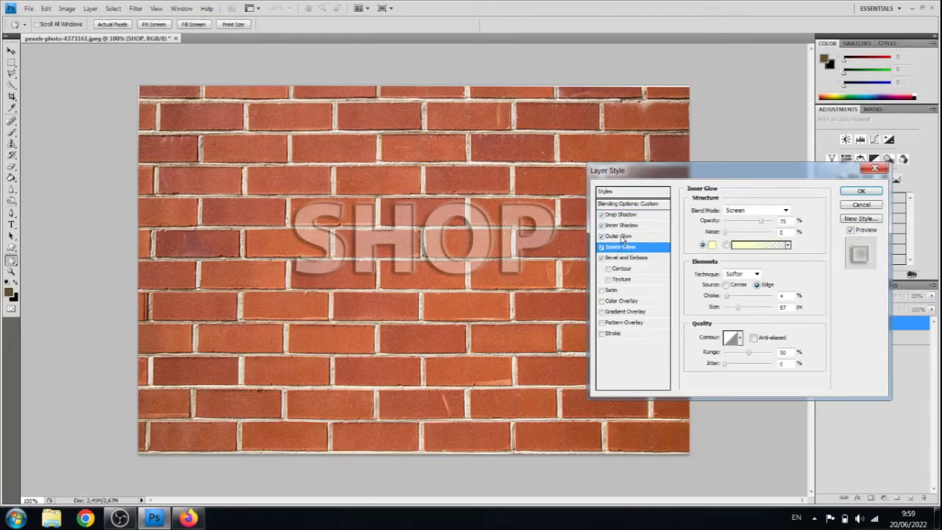
click(618, 236)
click(625, 225)
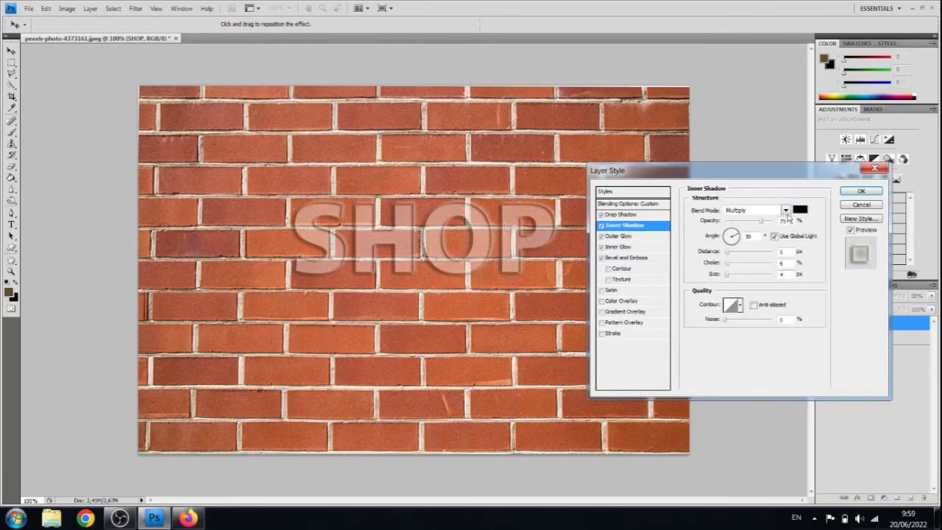
Try white and light grey inner shadow colours, then keep it black
click(799, 210)
drag(553, 179, 514, 168)
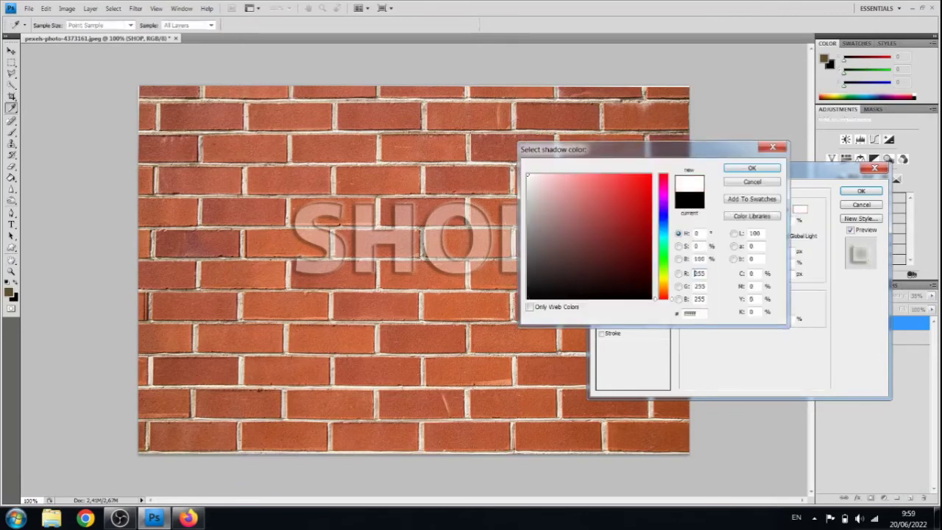
click(529, 197)
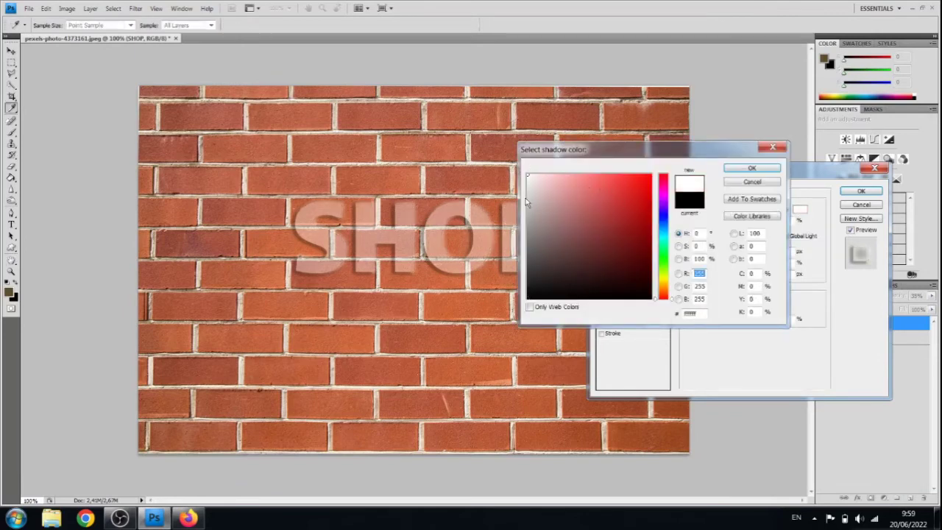
drag(529, 198, 528, 301)
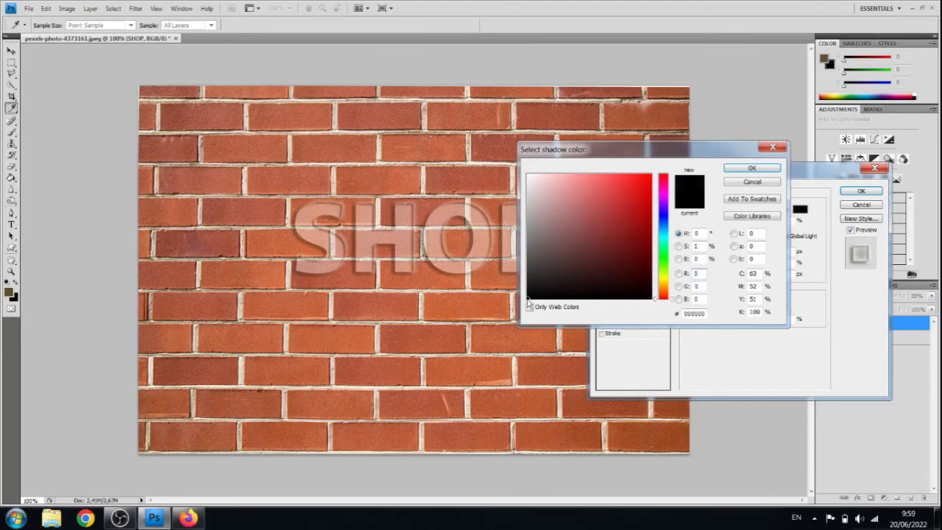
click(749, 168)
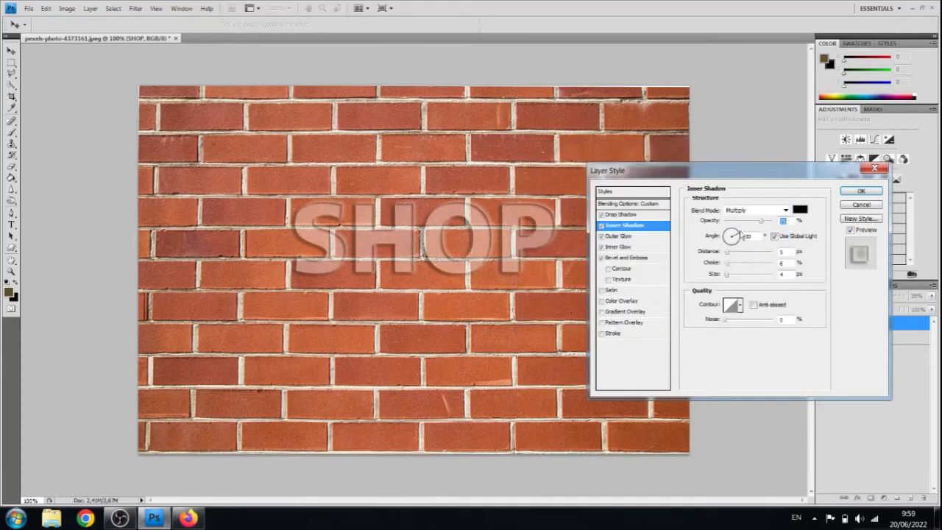
Adjust the inner shadow size and increase its choke on the SHOP text
drag(728, 276, 737, 278)
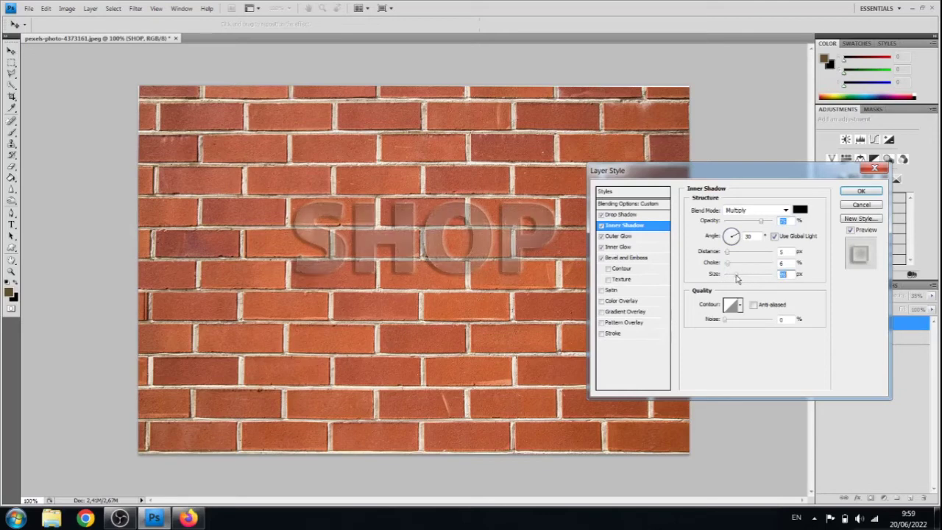
drag(737, 278, 727, 277)
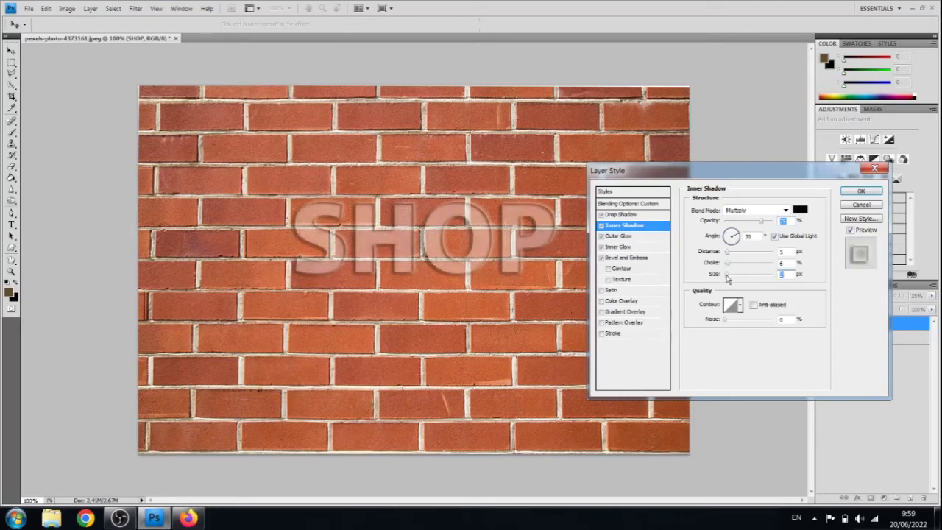
mouse_move(726, 263)
mouse_down()
mouse_move(781, 264)
mouse_move(727, 264)
mouse_move(737, 255)
mouse_move(727, 254)
mouse_up()
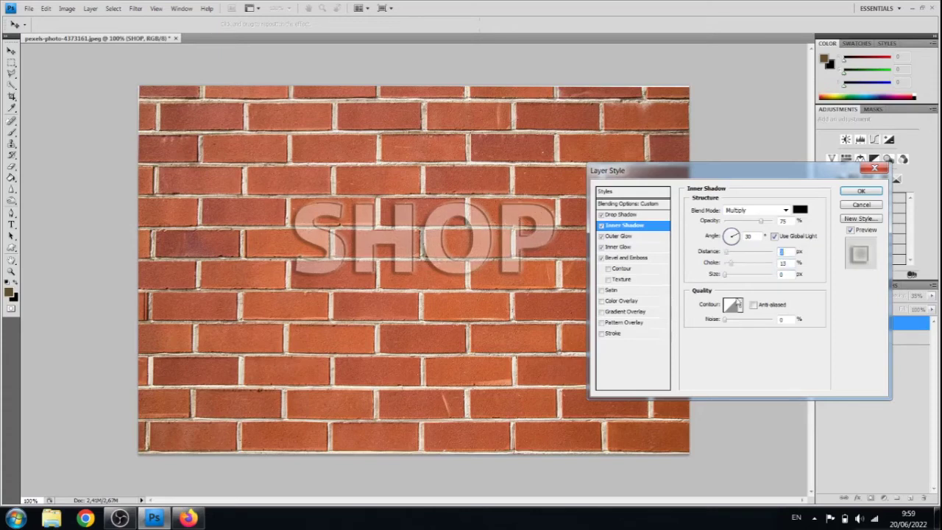
Try several inner shadow contour presets, settling on the cone contour
click(738, 305)
click(708, 337)
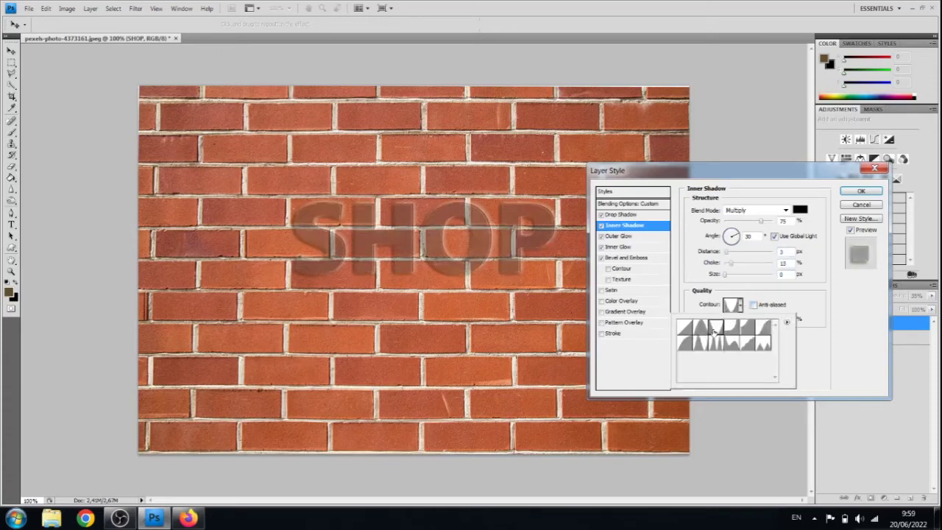
click(701, 341)
click(715, 343)
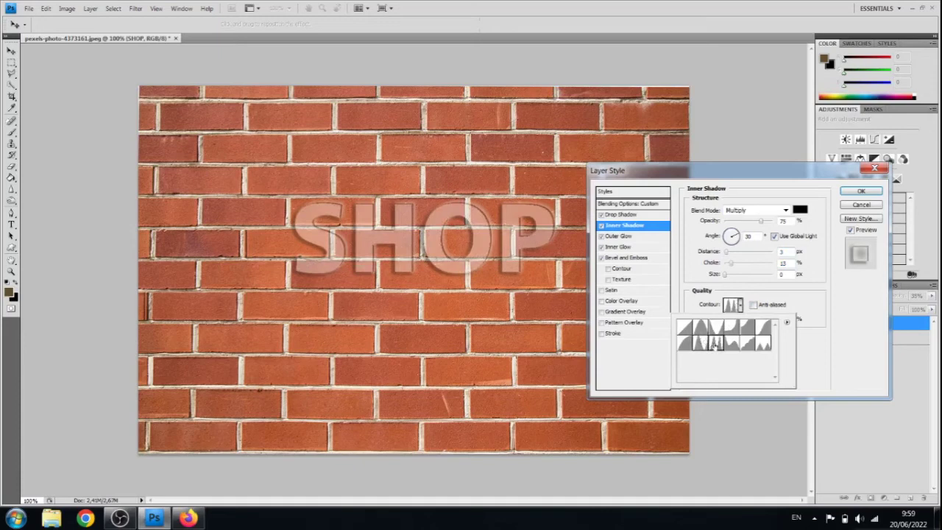
click(734, 346)
click(764, 343)
click(702, 332)
click(684, 327)
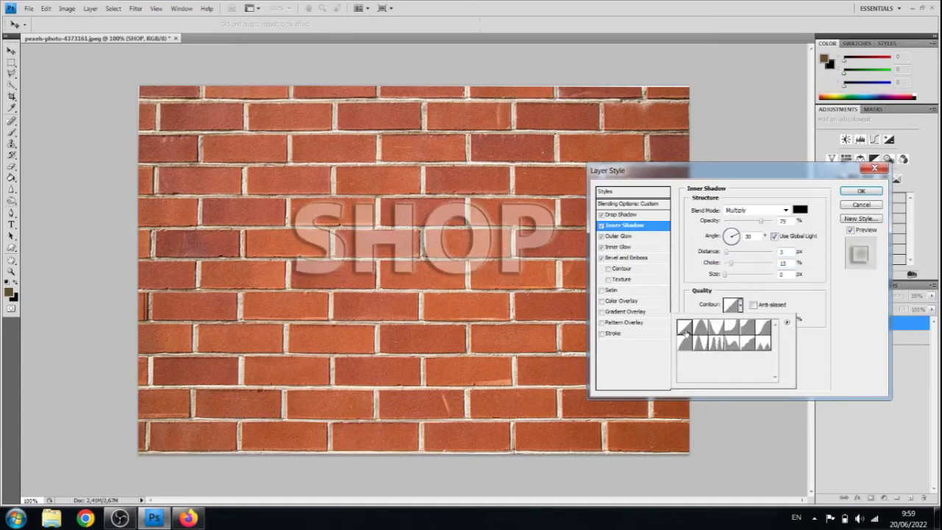
click(700, 333)
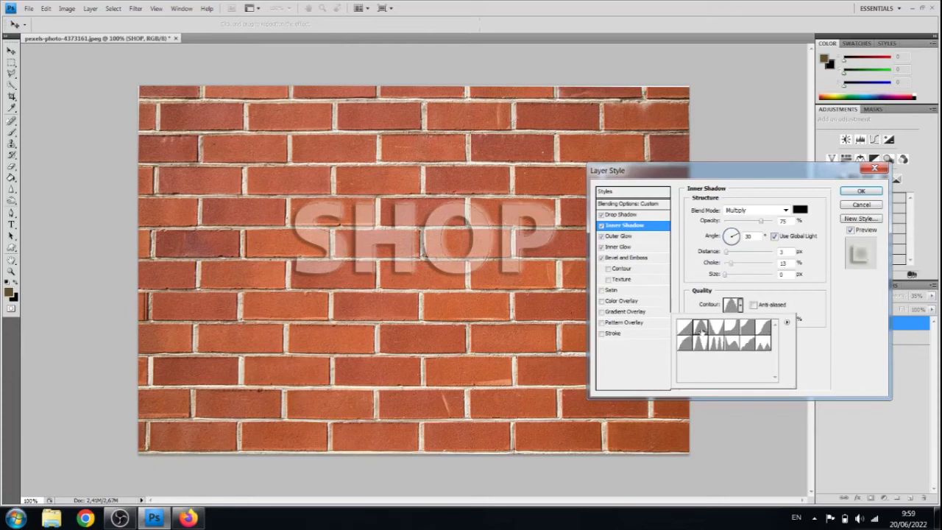
click(725, 254)
Fine-tune the inner shadow to 3 px distance, 15% choke and 4 px size
drag(726, 254, 726, 253)
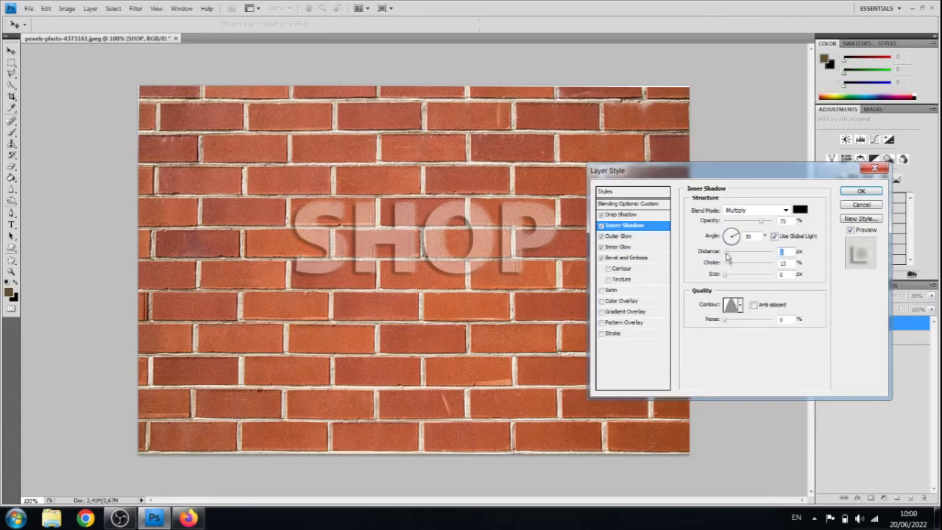
click(734, 266)
drag(725, 274, 728, 276)
click(740, 304)
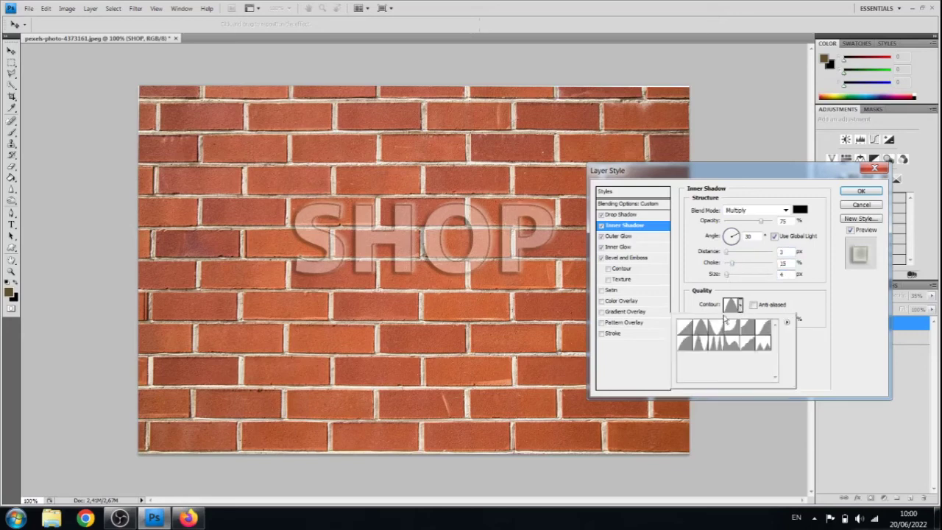
click(629, 215)
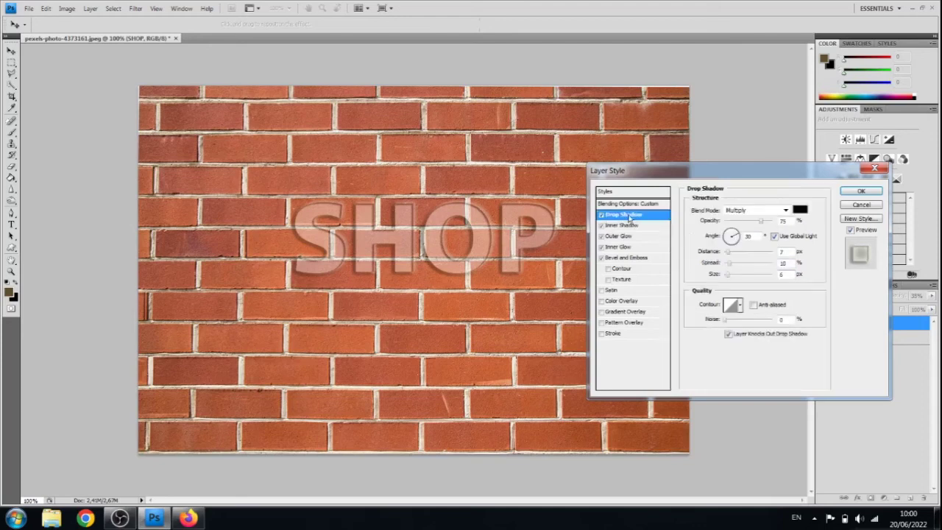
Give the drop shadow 1 px distance and a wide 24 px size
click(728, 276)
drag(729, 277, 734, 278)
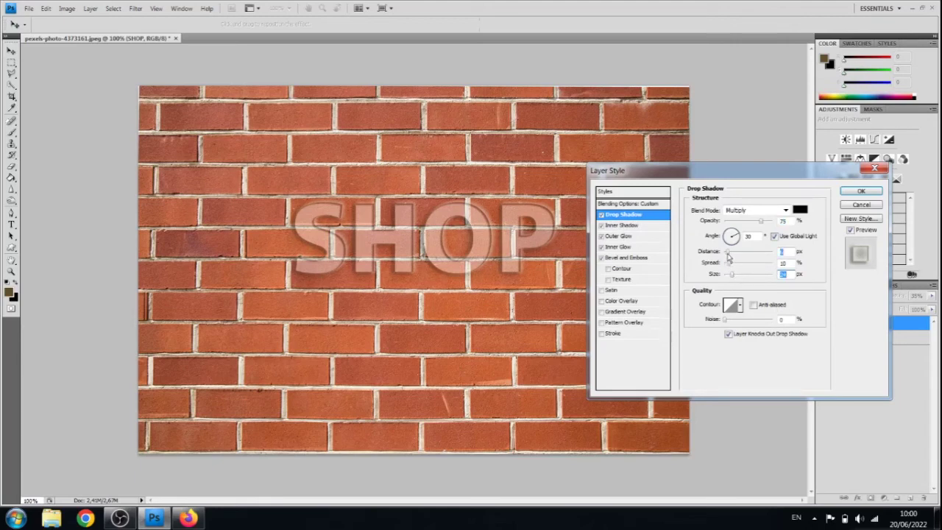
click(734, 265)
click(654, 204)
drag(751, 221, 761, 223)
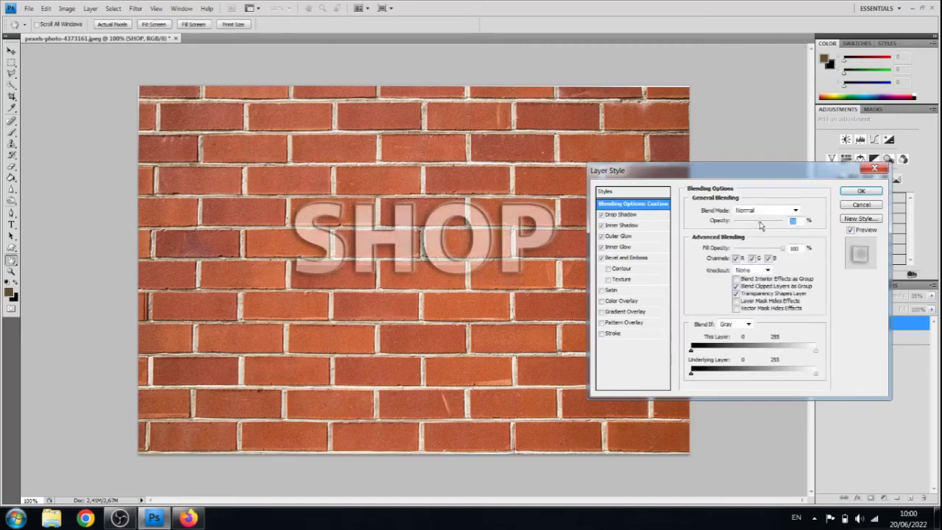
Set the SHOP layer opacity to about 52% and apply the layer style
mouse_move(760, 225)
mouse_down()
mouse_move(772, 225)
mouse_move(747, 224)
mouse_up()
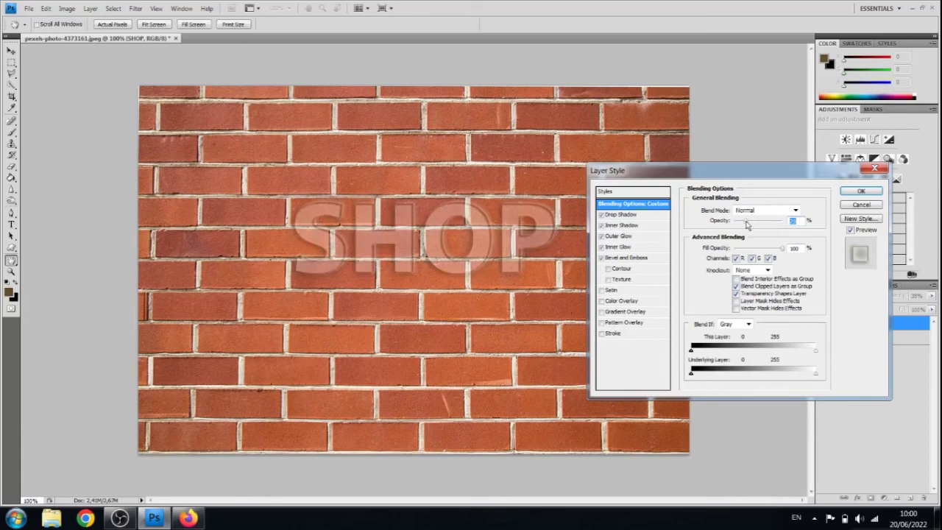
drag(749, 224, 757, 224)
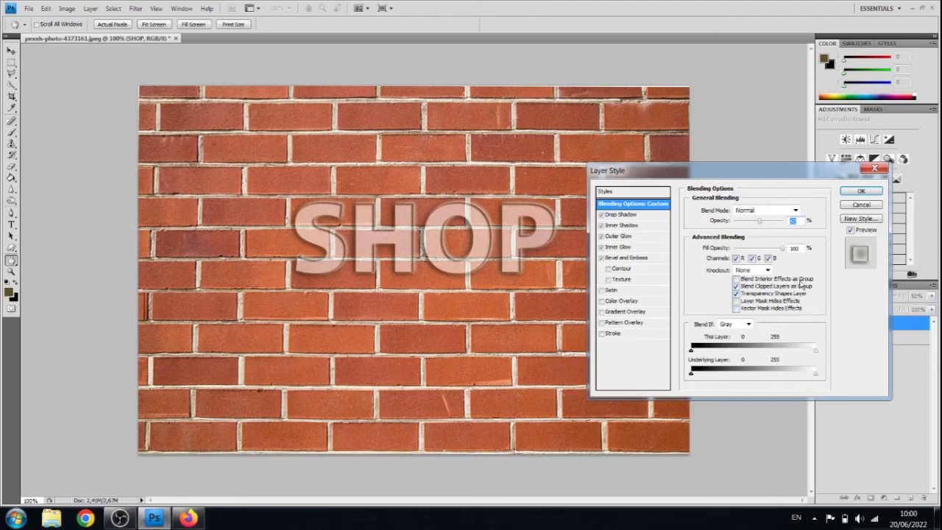
click(861, 191)
Drag the styled SHOP text slightly lower on the brick wall
drag(481, 257, 478, 278)
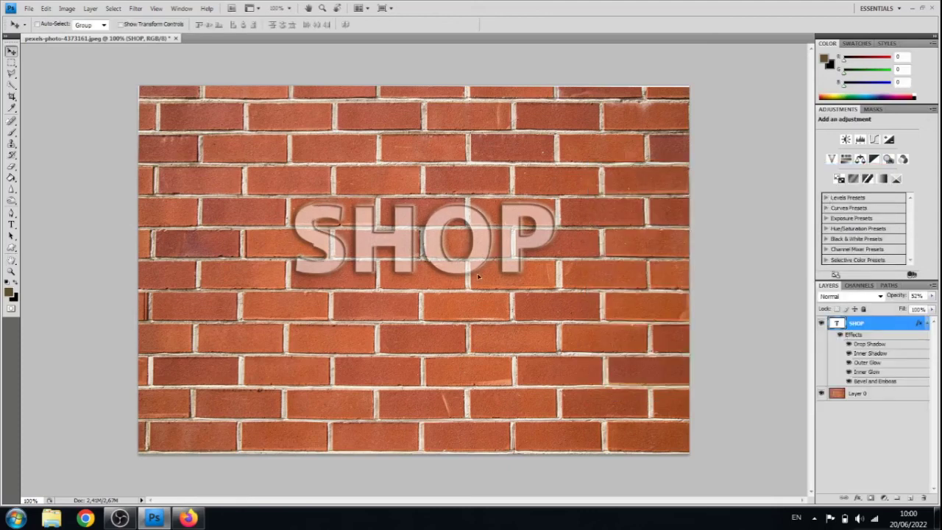